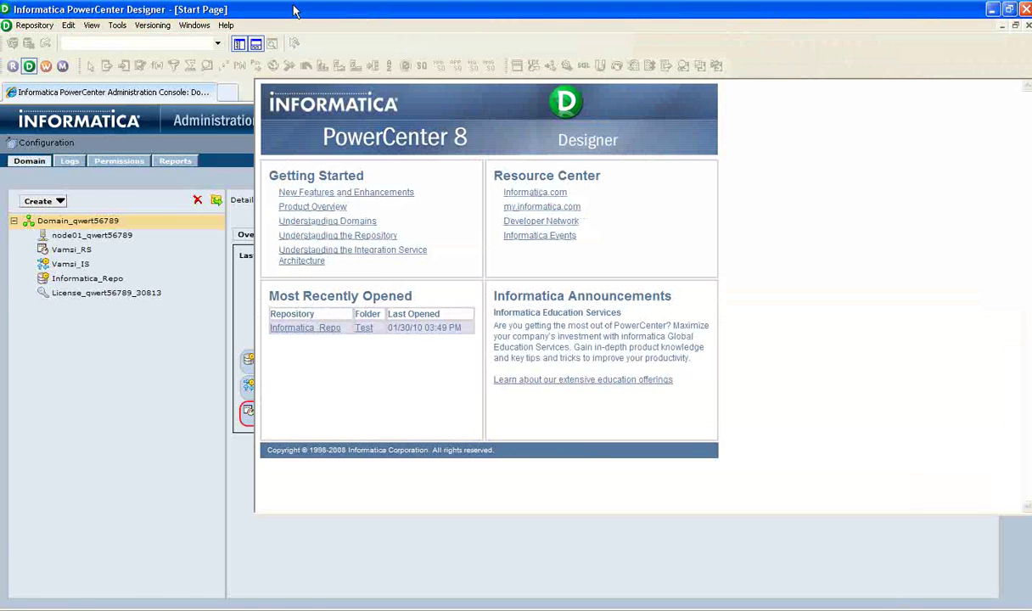
Launch PowerCenter Designer and maximize its window on the Start Page
double_click(235, 7)
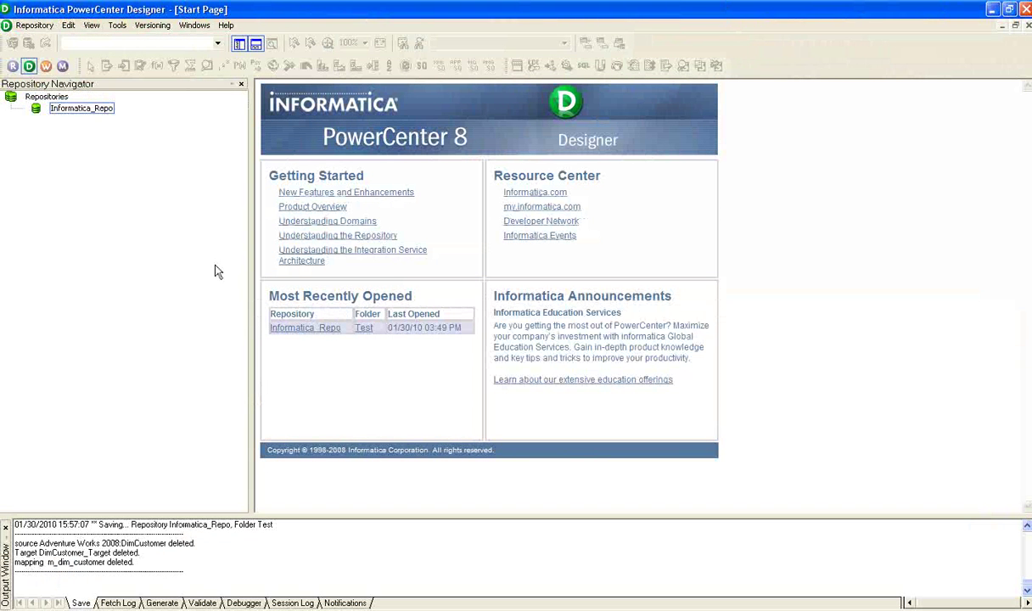
Connect to the Informatica_Repo repository with the repository password
double_click(74, 114)
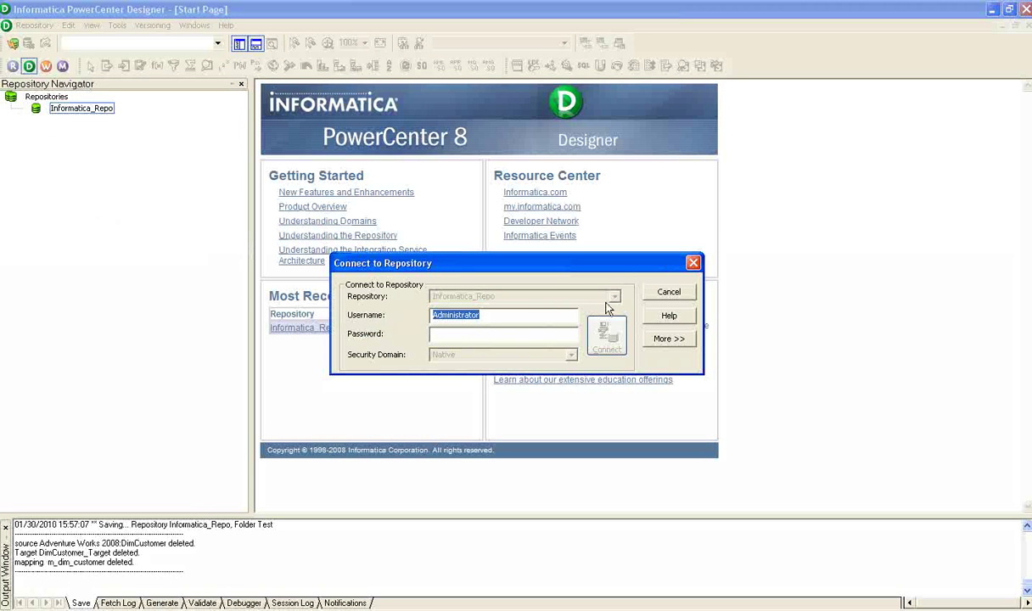
left_click(499, 332)
type("Administrator")
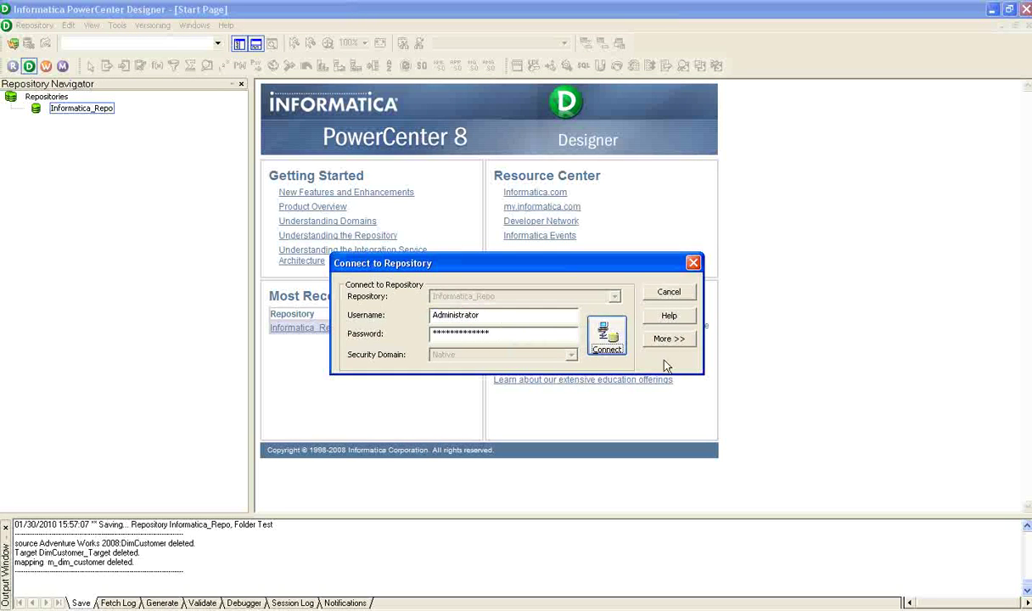
left_click(605, 336)
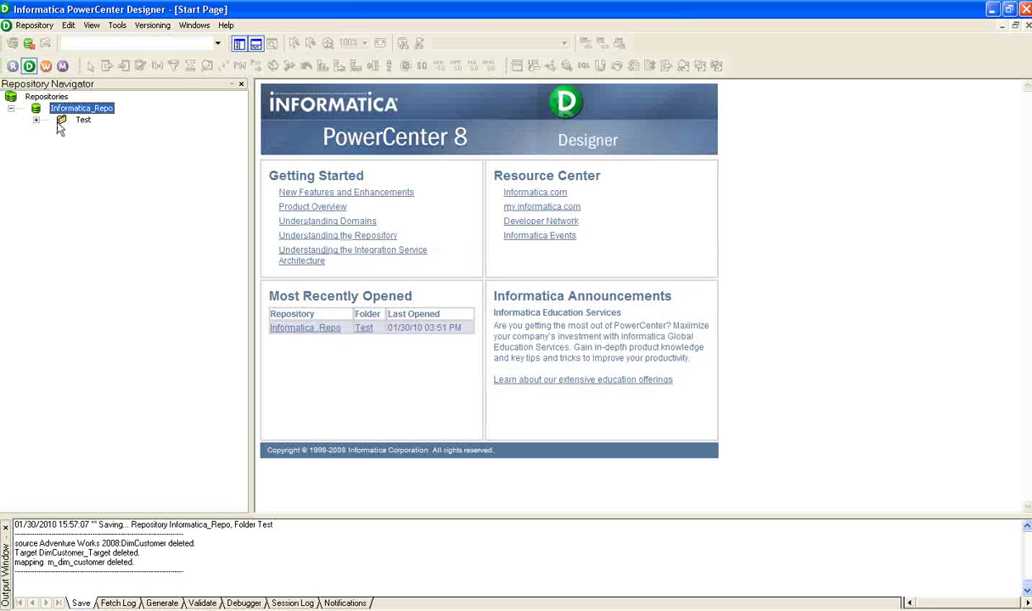
Open the Test folder, expand Sources, Targets and Adventure Works 2008, and show the Source Analyzer
double_click(61, 120)
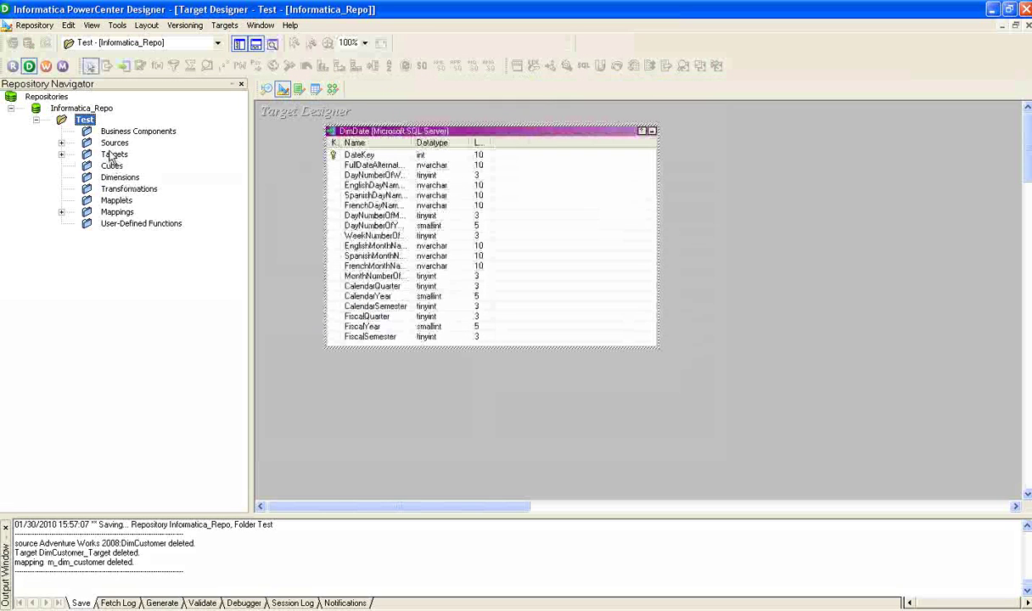
double_click(115, 143)
double_click(114, 165)
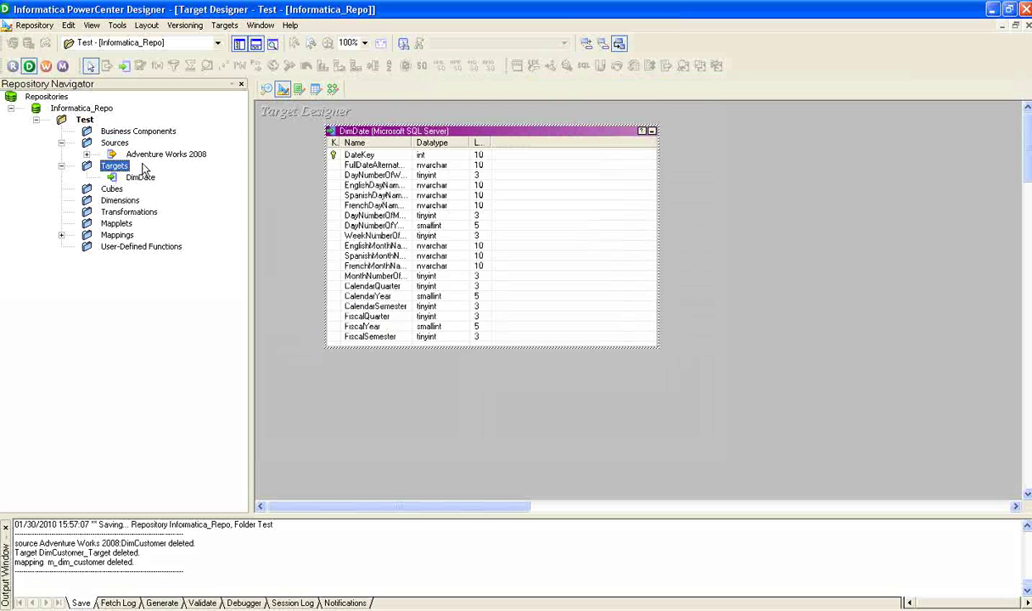
double_click(144, 155)
left_click(114, 144)
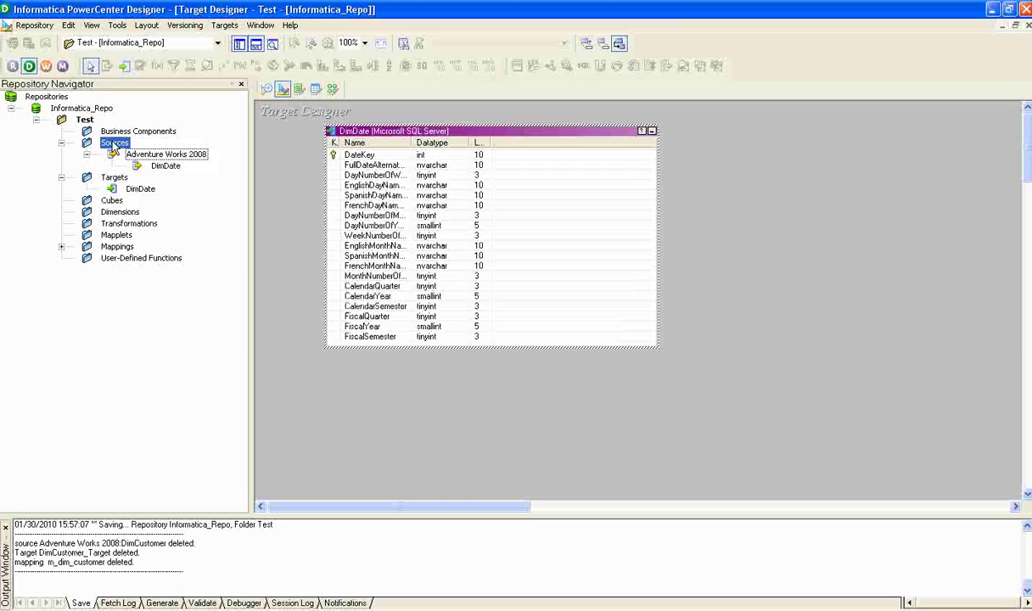
left_click(823, 214)
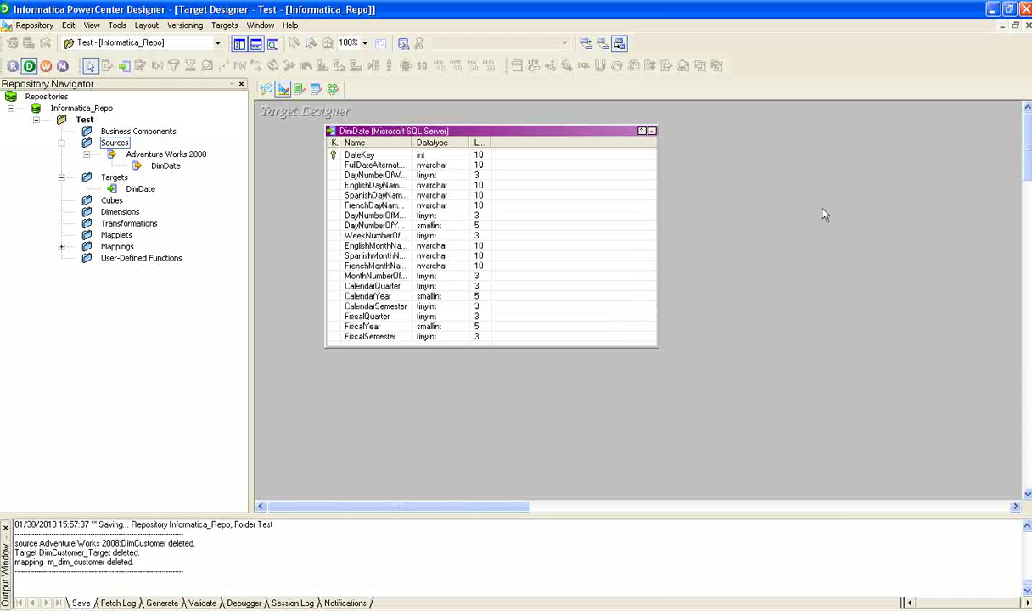
left_click(265, 89)
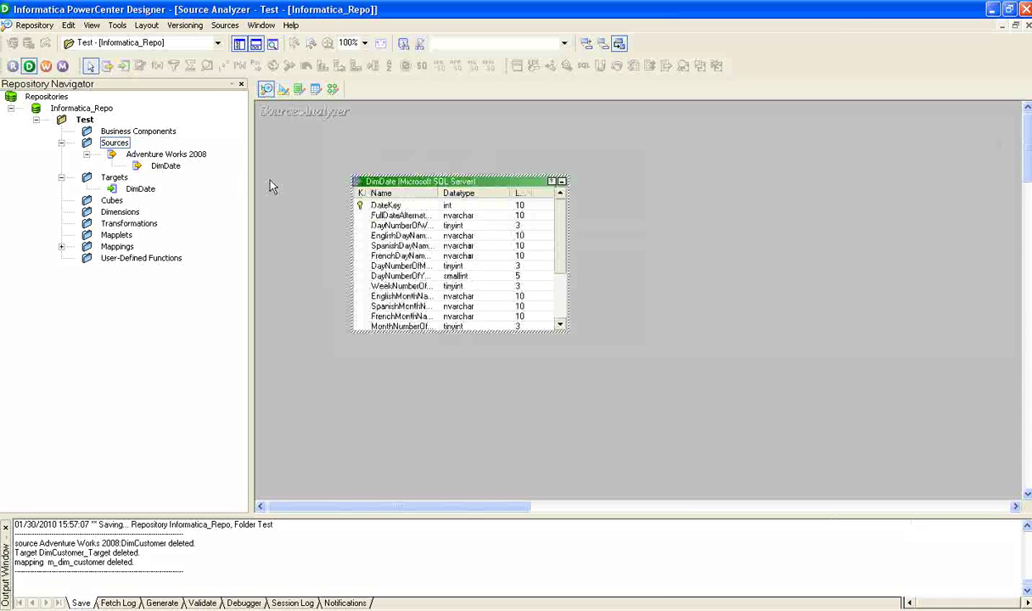
Import the DimCustomer table from Adventure Works 2008's dbo schema as a source definition
left_click(225, 25)
left_click(244, 45)
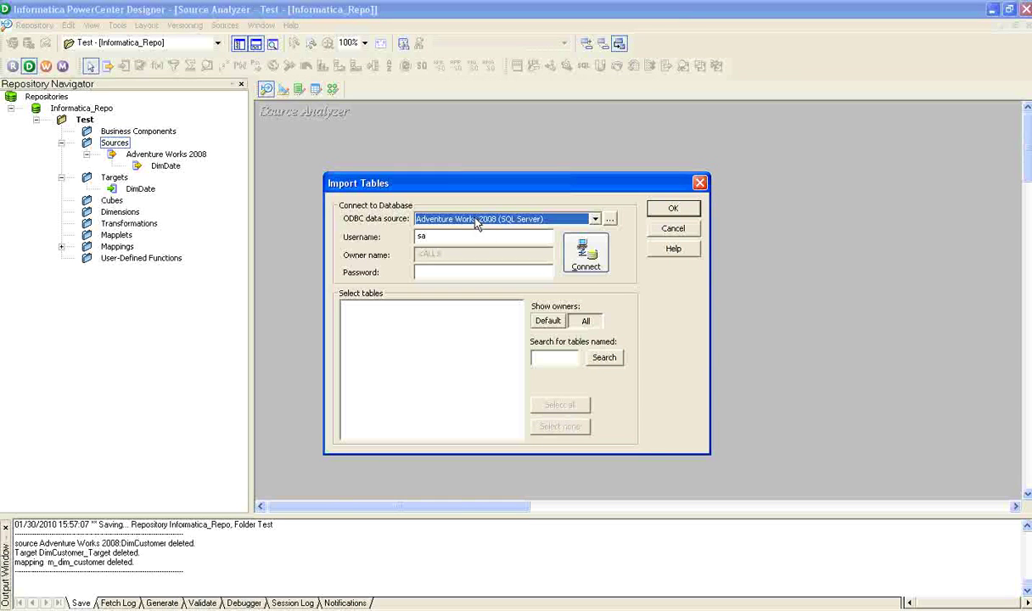
left_click(451, 272)
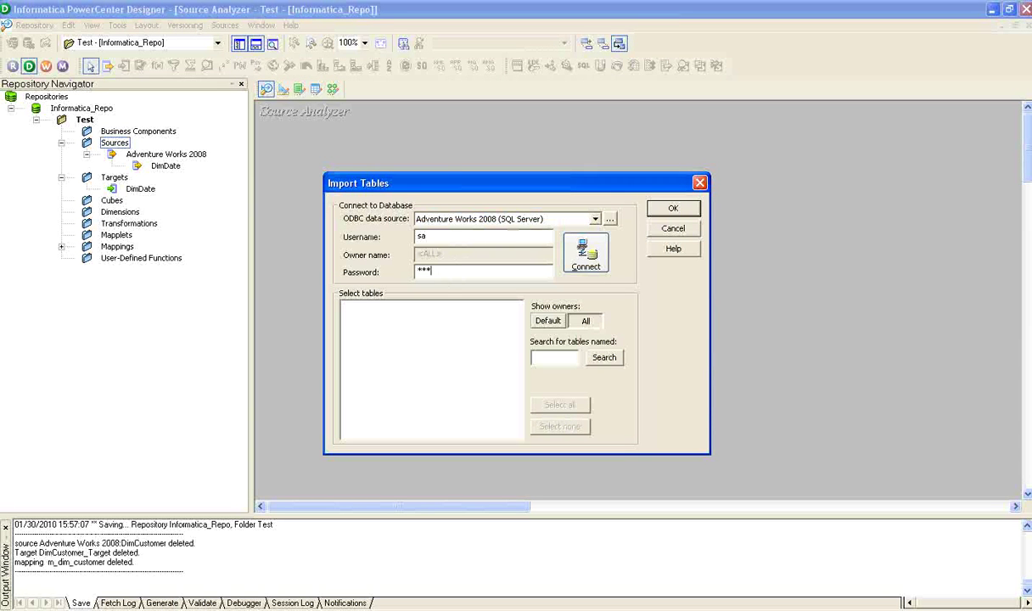
left_click(586, 252)
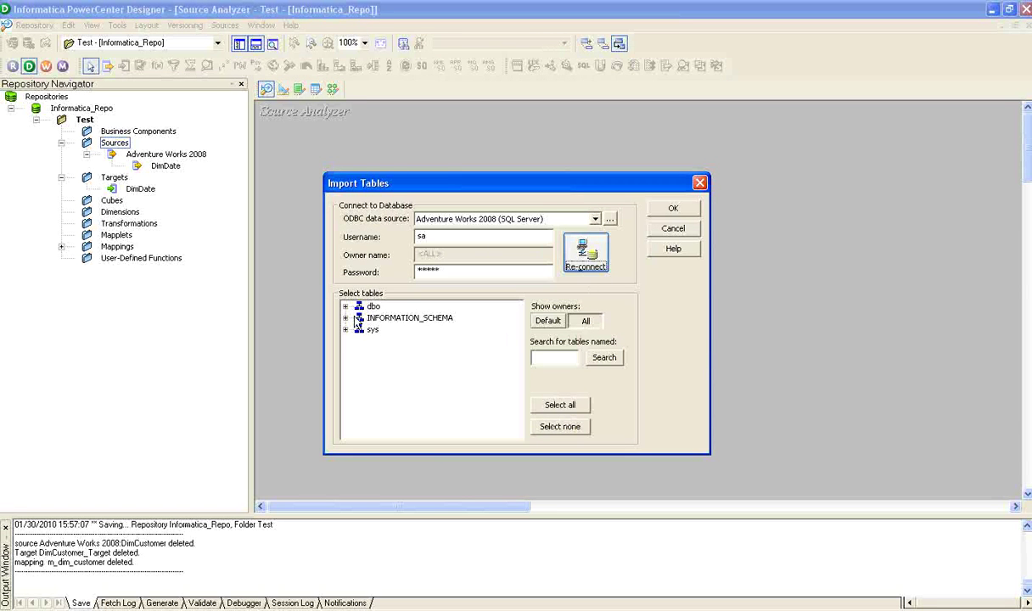
left_click(345, 306)
double_click(378, 319)
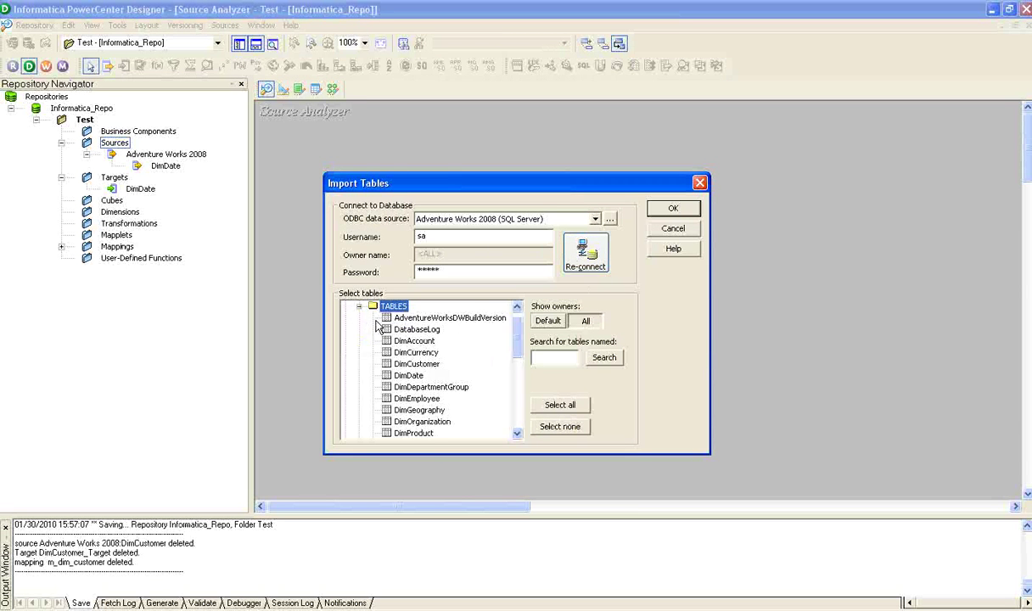
left_click(417, 364)
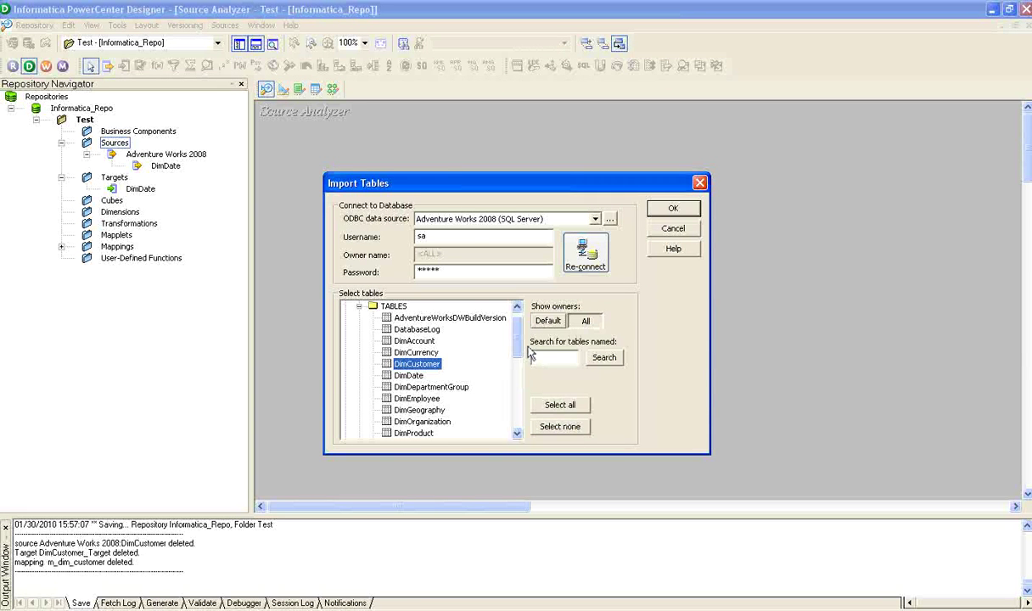
left_click(668, 209)
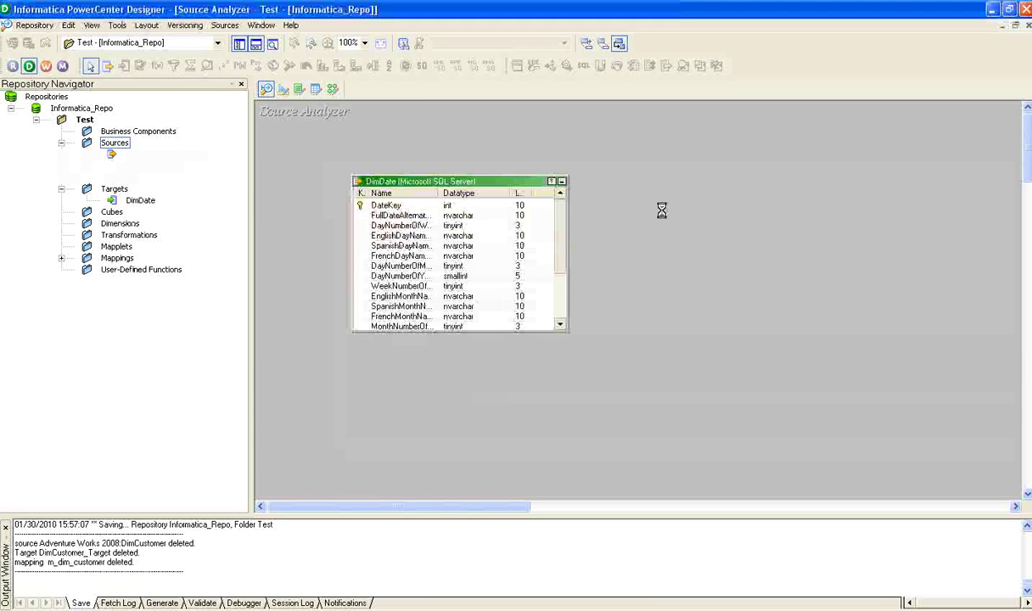
Move DimCustomer clear of DimDate, enlarge it to show all columns, then go to the Target Designer
left_click_drag(327, 113, 751, 151)
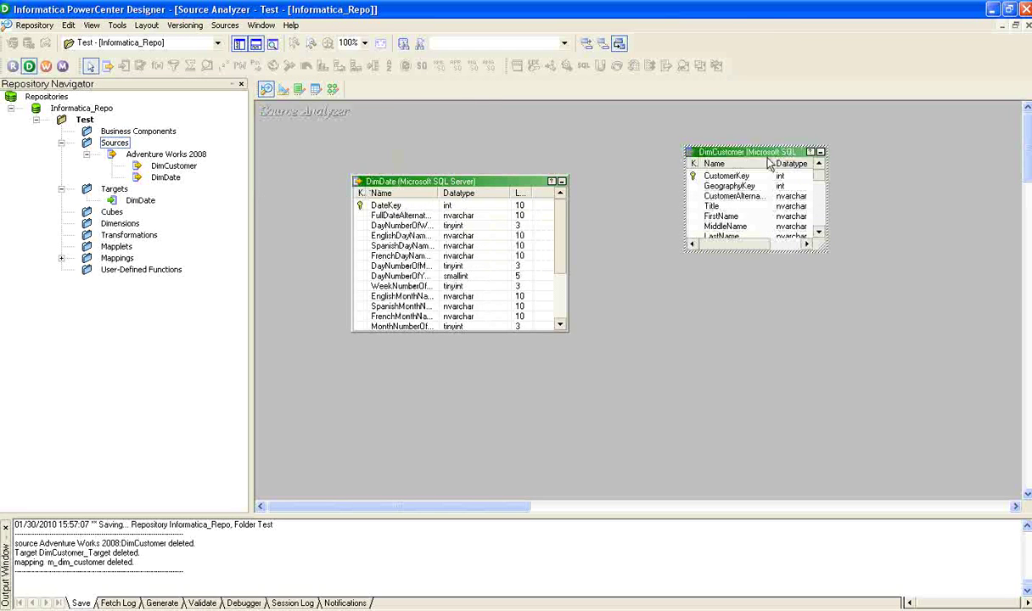
left_click_drag(822, 246, 934, 379)
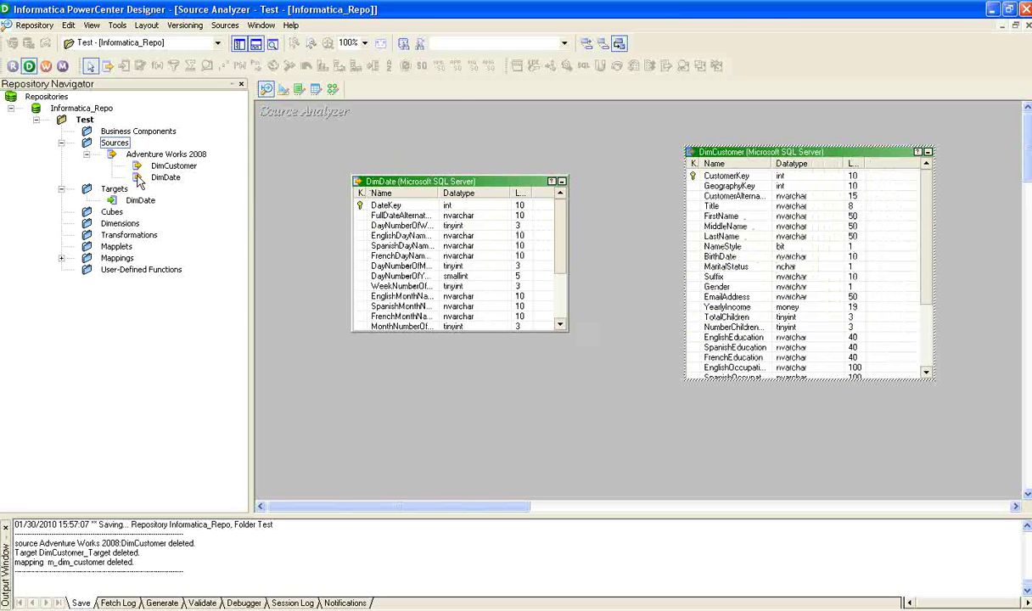
left_click(577, 143)
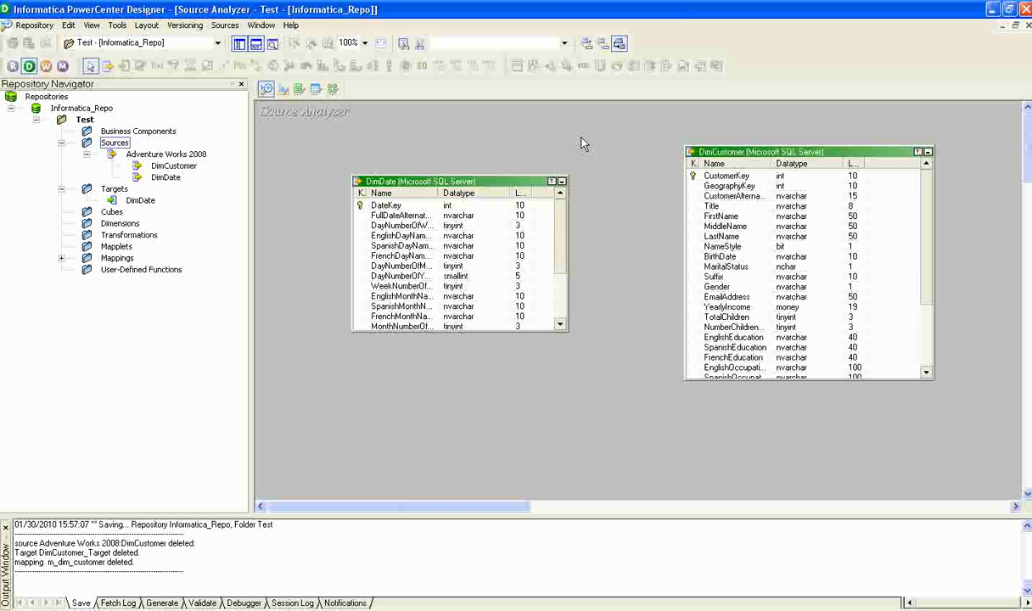
left_click(282, 90)
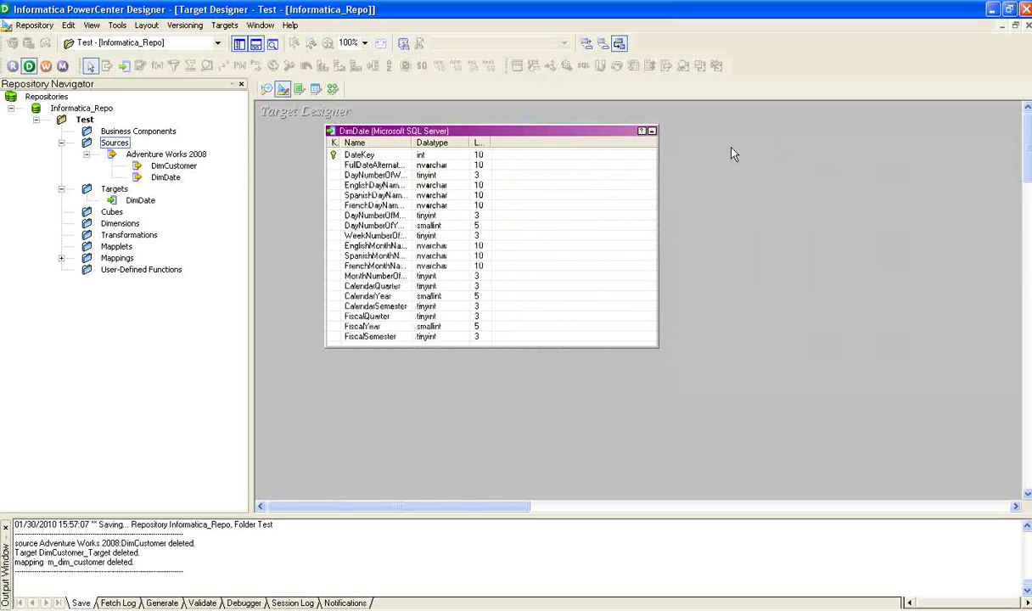
Create a DimCustomer target definition by dragging the DimCustomer source into the Target Designer
left_click(227, 26)
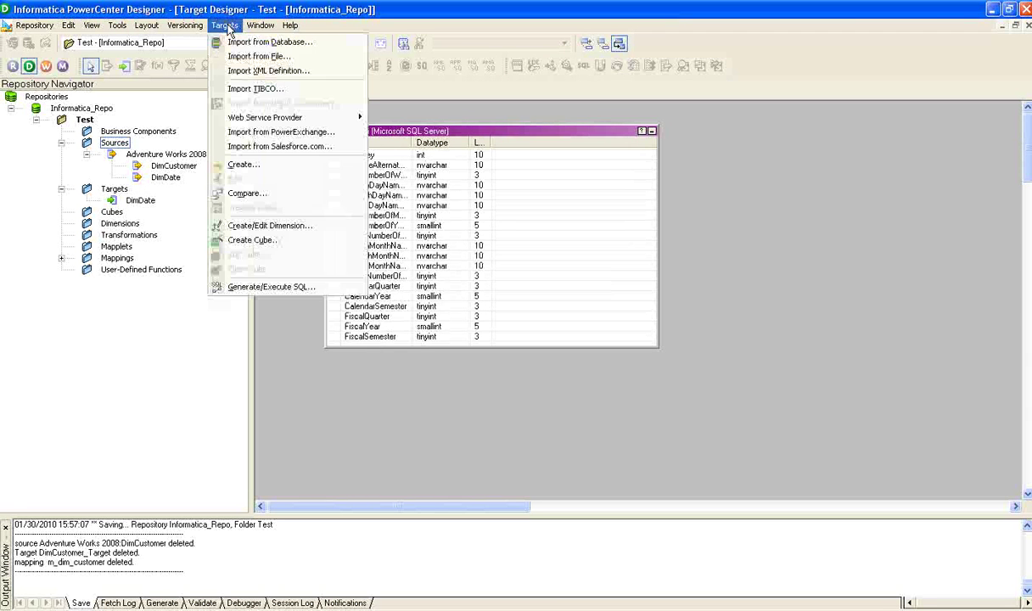
left_click(289, 39)
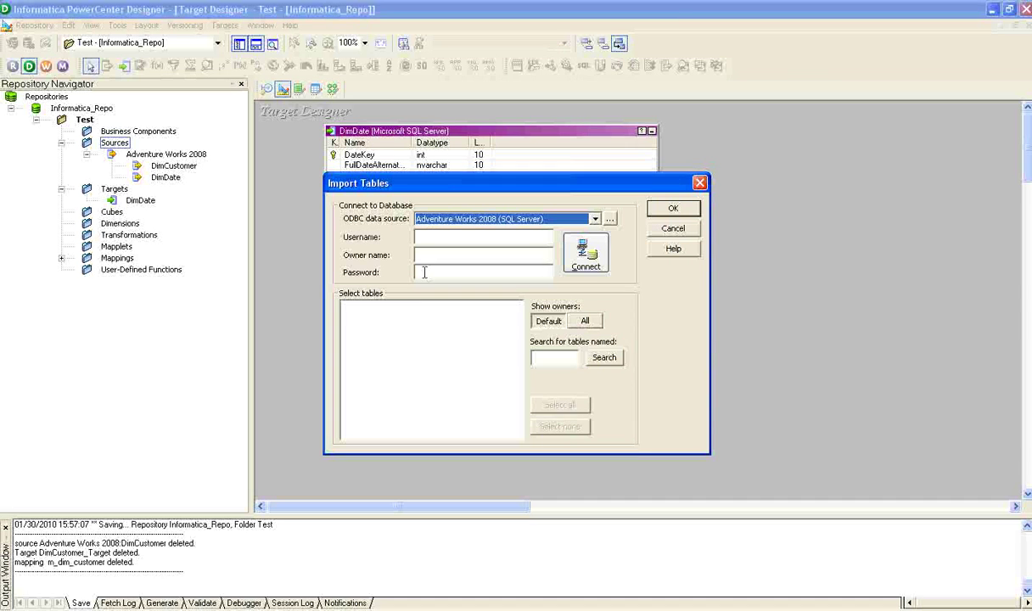
left_click(673, 230)
left_click(158, 166)
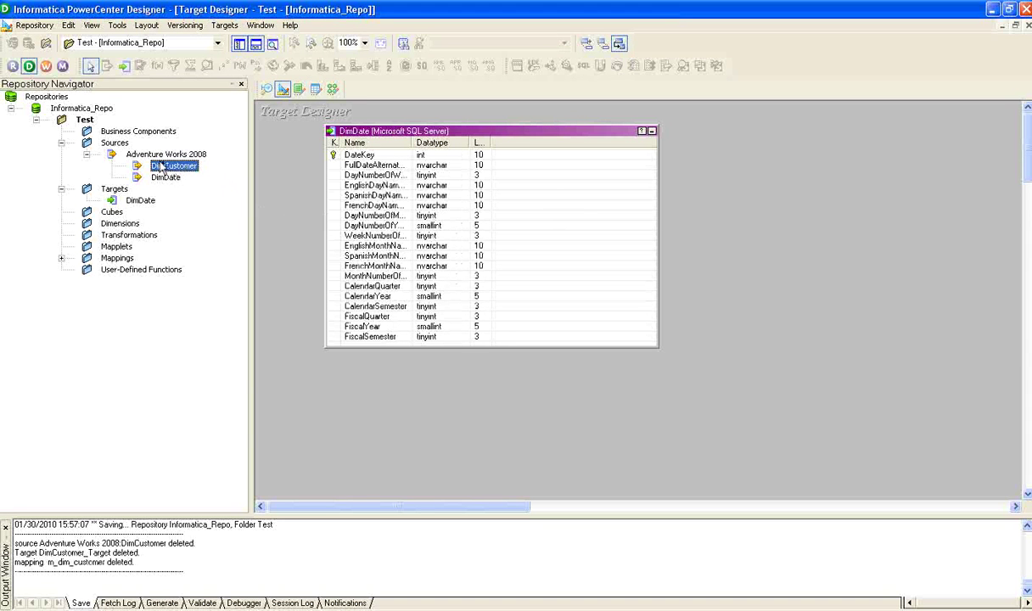
left_click_drag(156, 170, 687, 123)
Rename the target table to DimCustomer_Target in its table properties
double_click(807, 128)
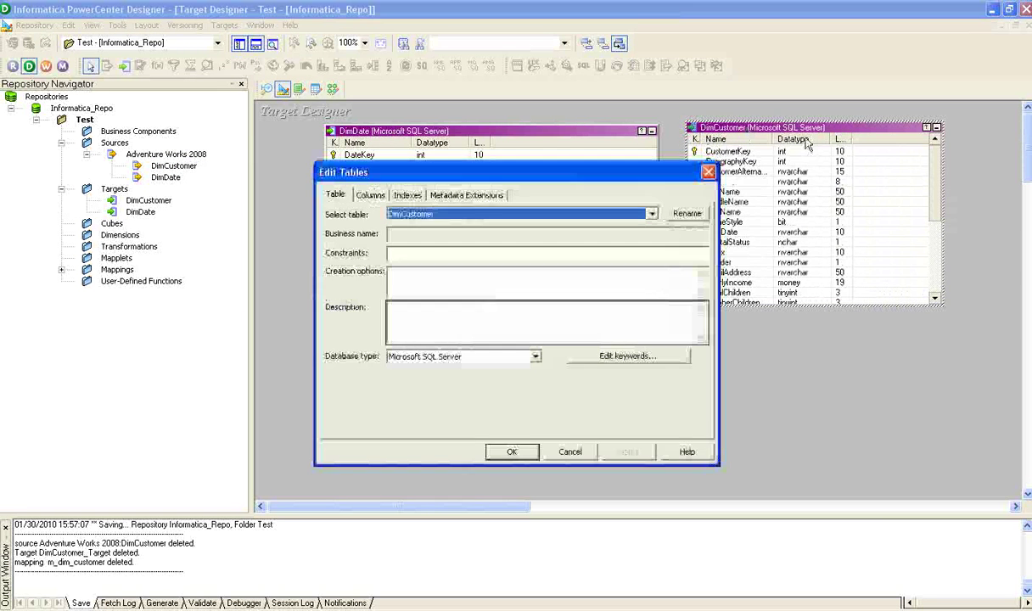
left_click(686, 213)
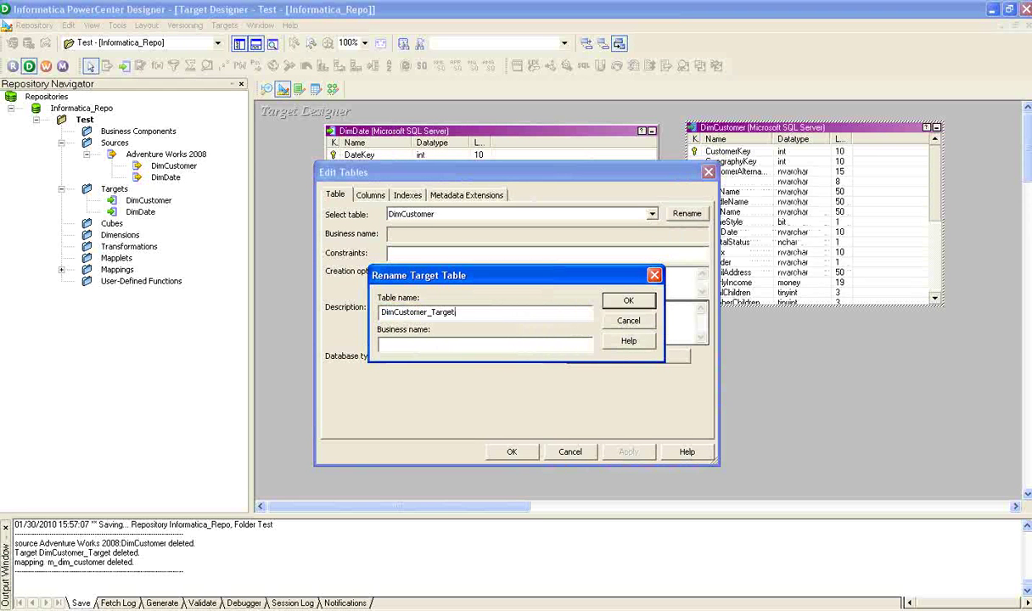
type("_Target")
left_click(628, 300)
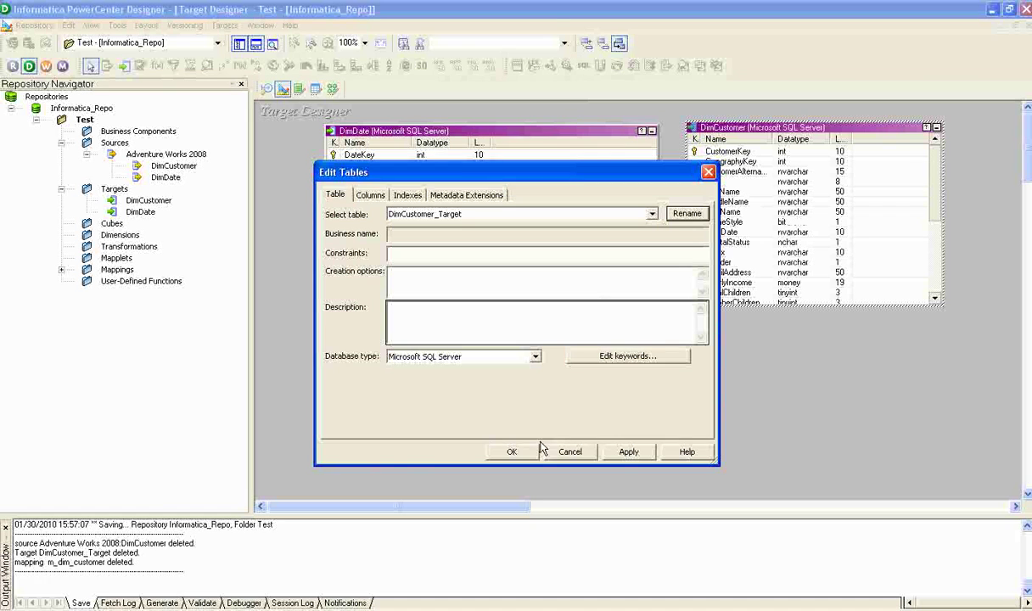
left_click(626, 451)
left_click(513, 452)
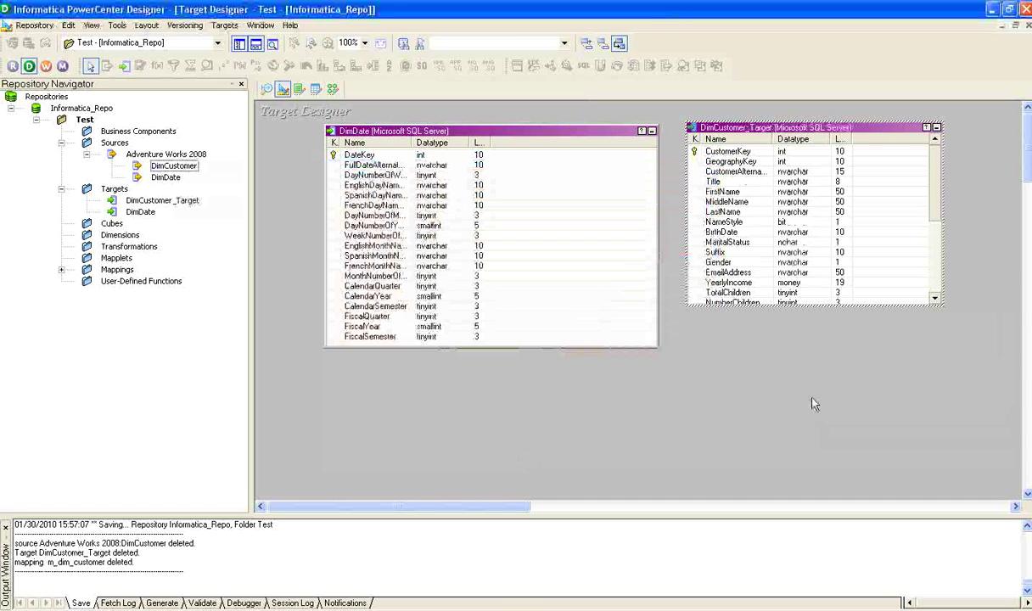
Select DimCustomer_Target and switch to SQL Server Management Studio
left_click(773, 128)
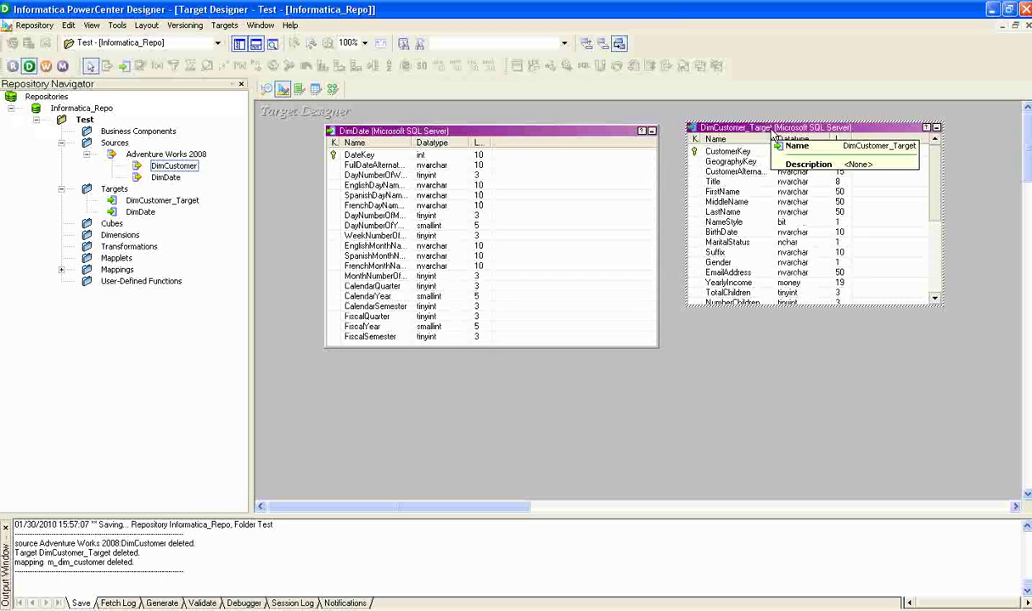
key("alt+Tab")
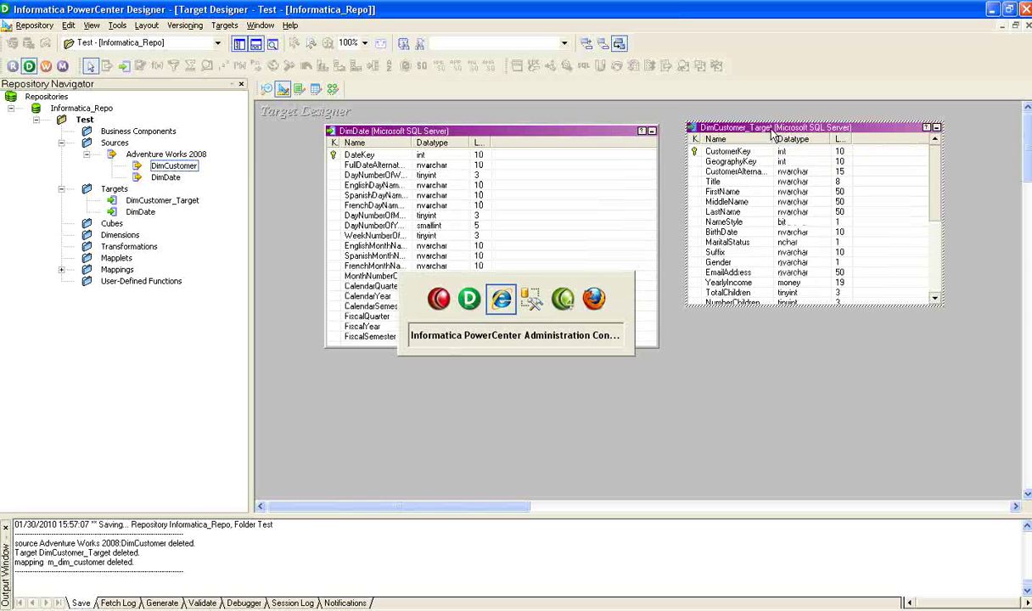
key("alt+Tab")
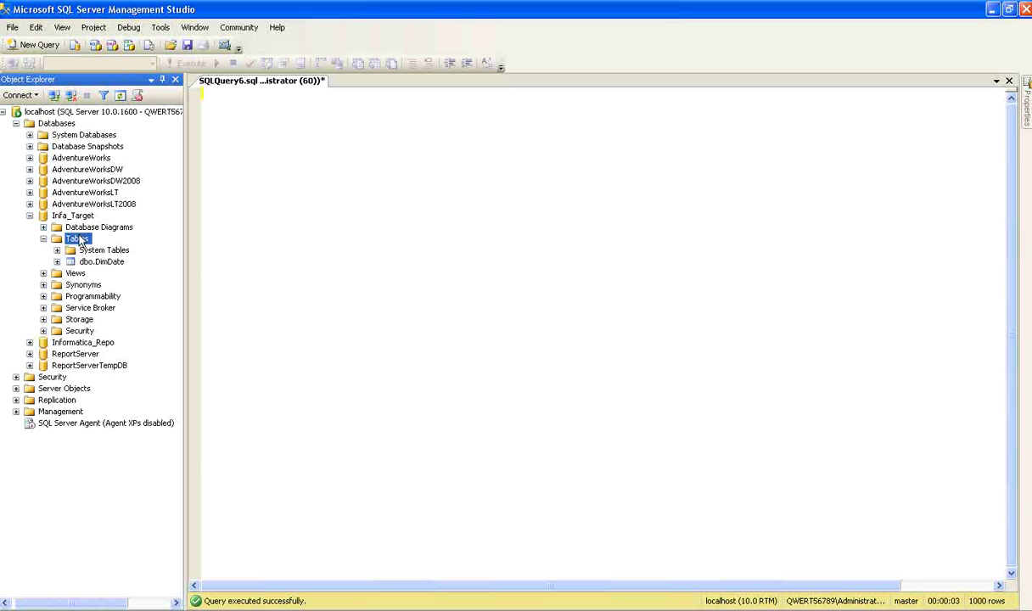
Refresh Infa_Target's tables and delete the dbo.DimCustomer_Target table
right_click(81, 241)
left_click(105, 322)
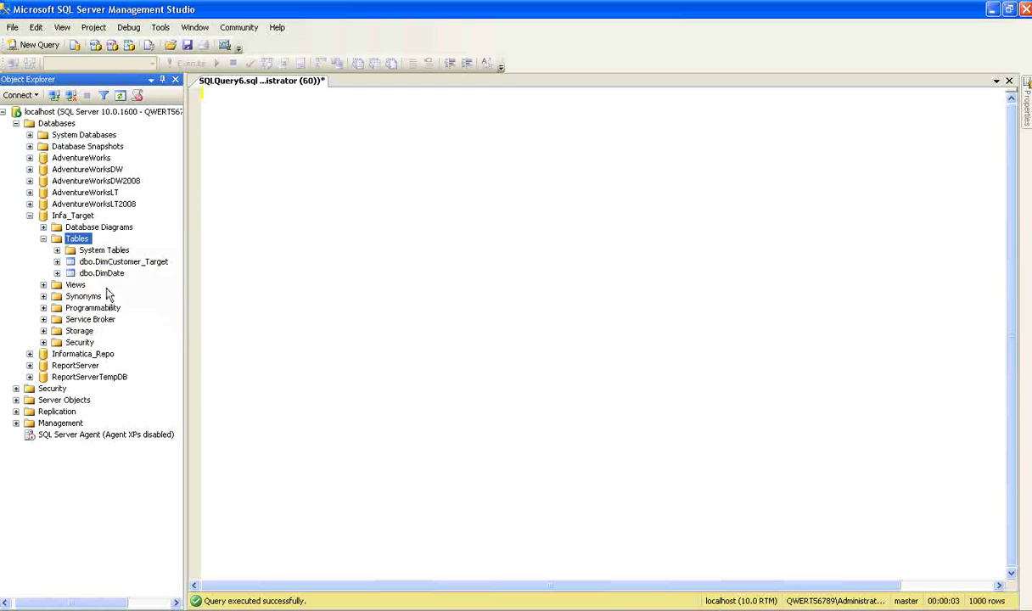
left_click(111, 264)
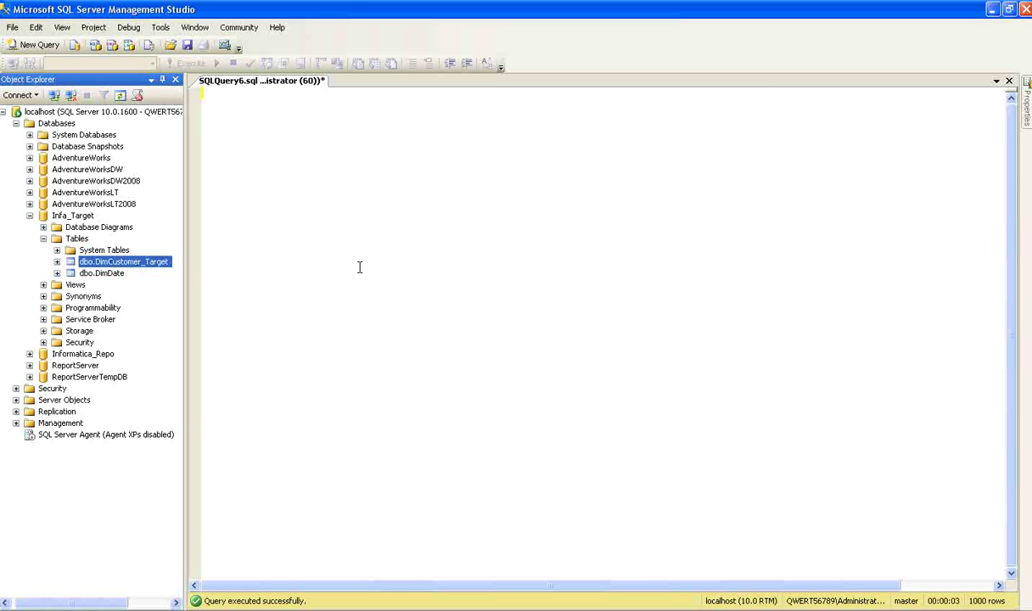
key("Delete")
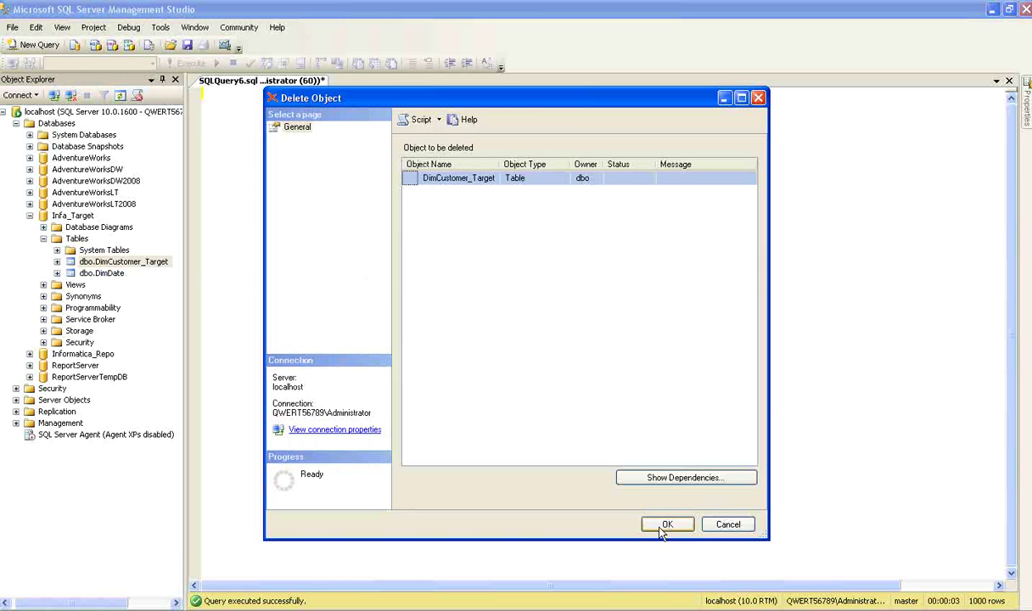
left_click(665, 525)
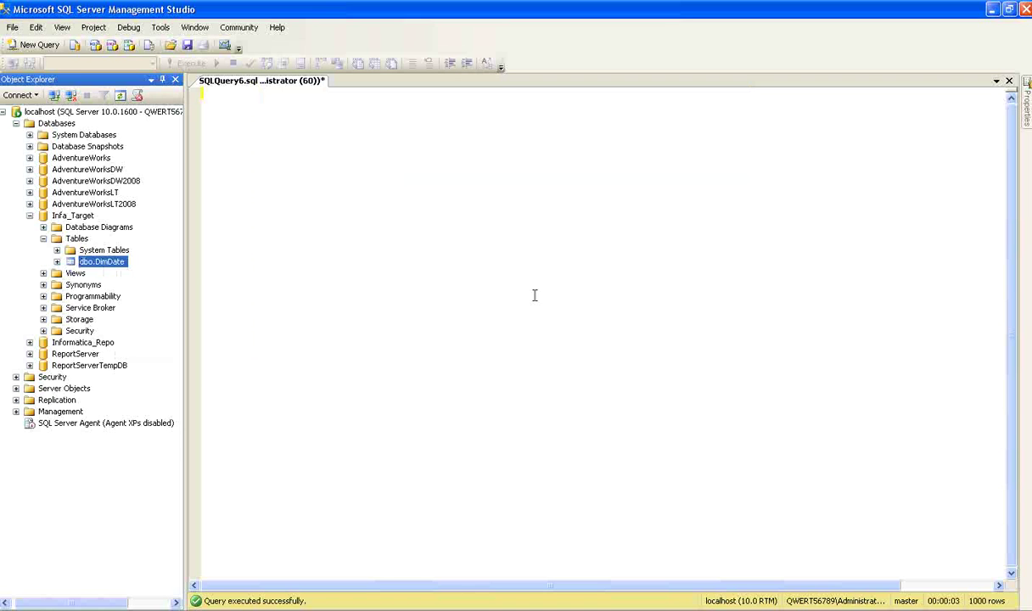
Refresh the table list to confirm the deletion and return to PowerCenter Designer
right_click(76, 239)
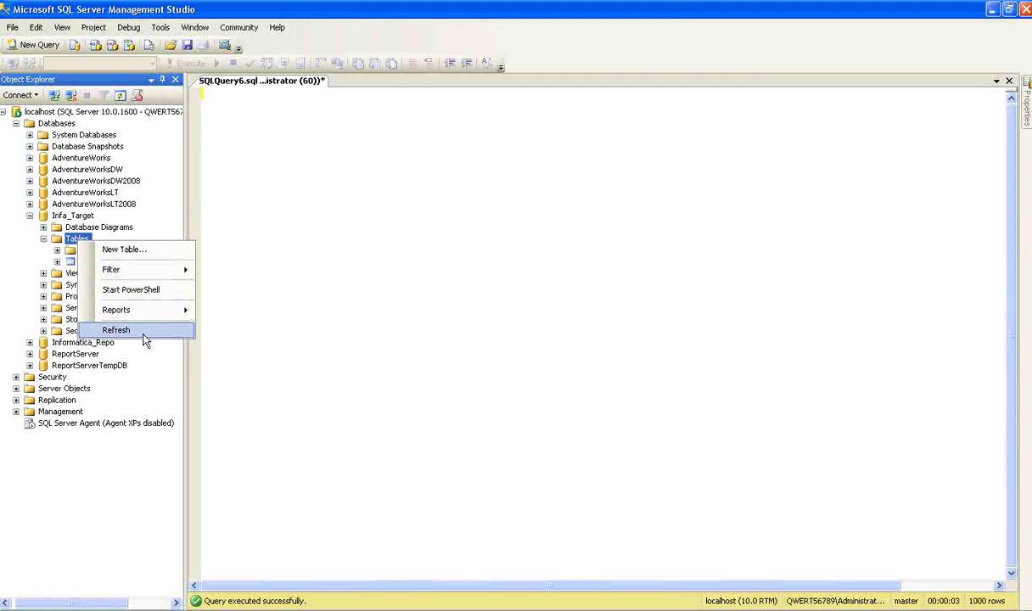
left_click(119, 327)
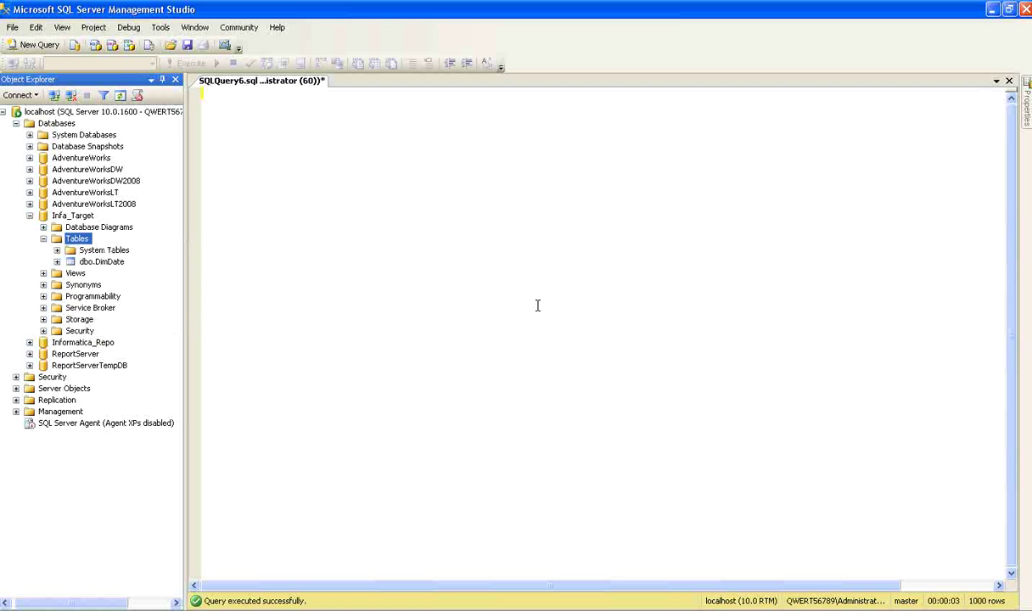
key("alt+Tab")
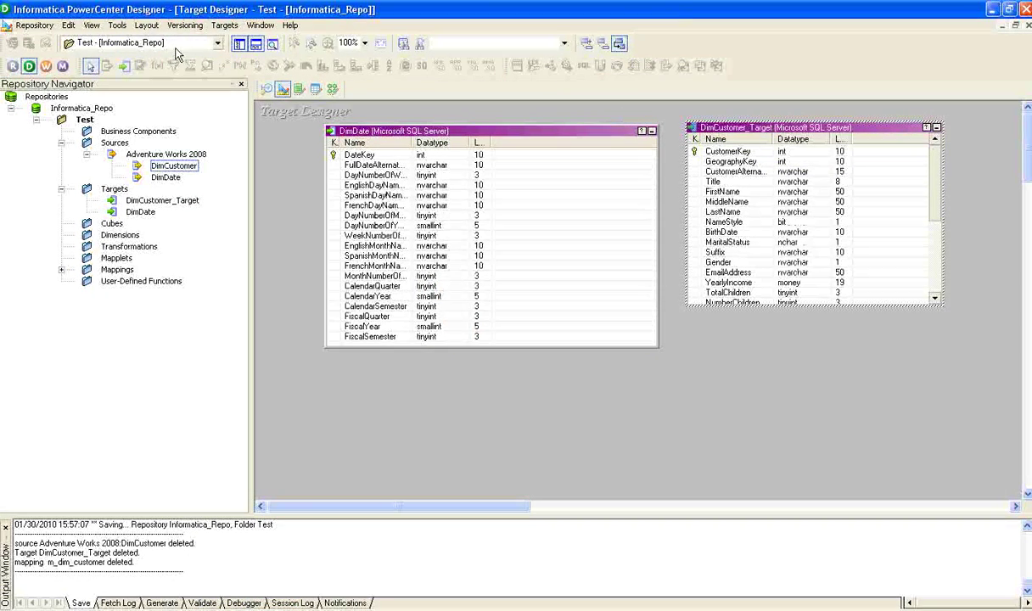
In Generate/Execute SQL, connect to the Infa_Target ODBC source as sa with its password
left_click(221, 27)
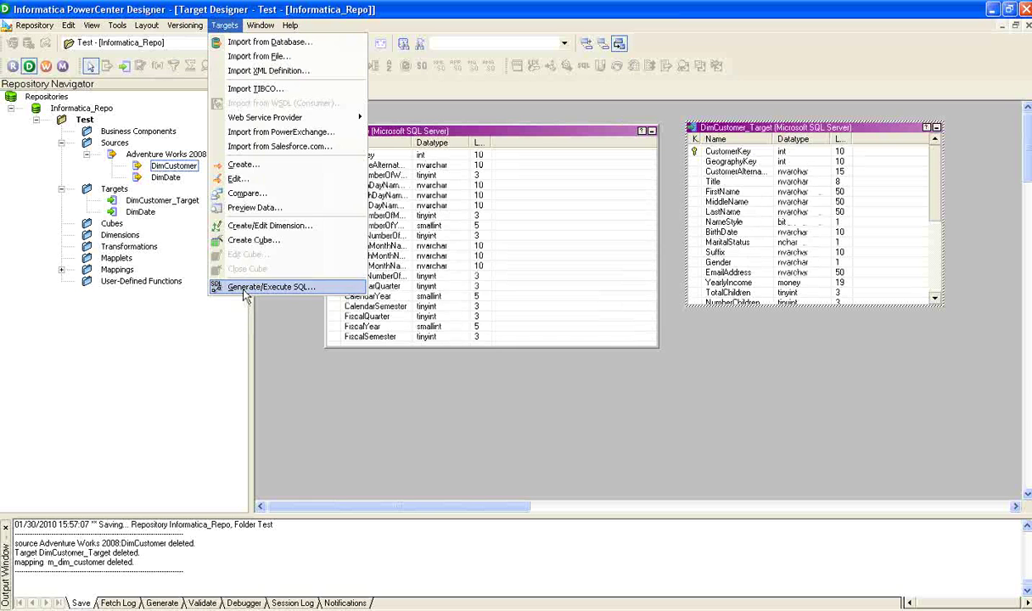
left_click(242, 284)
left_click(752, 265)
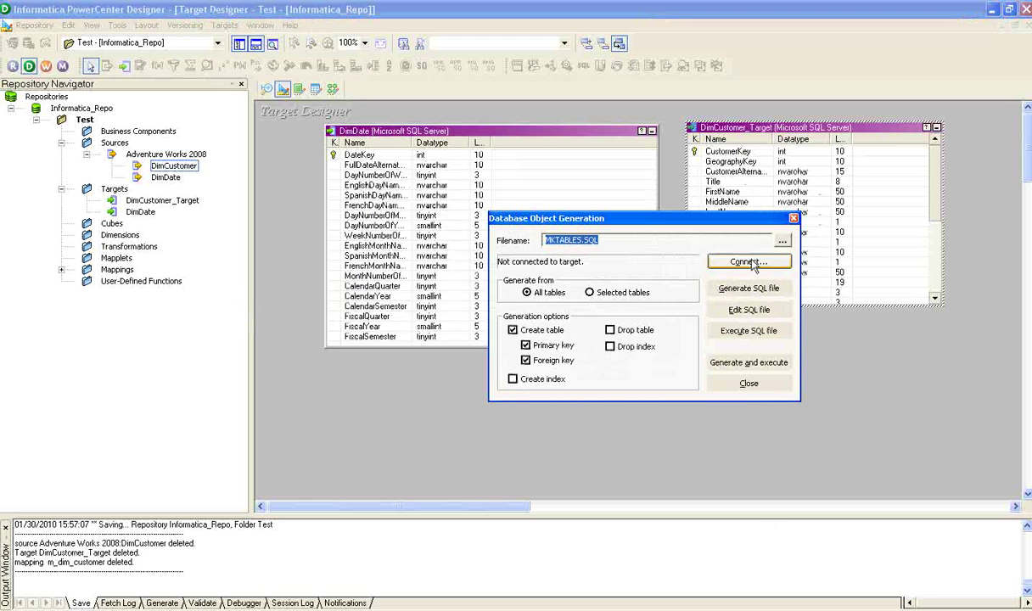
left_click(730, 292)
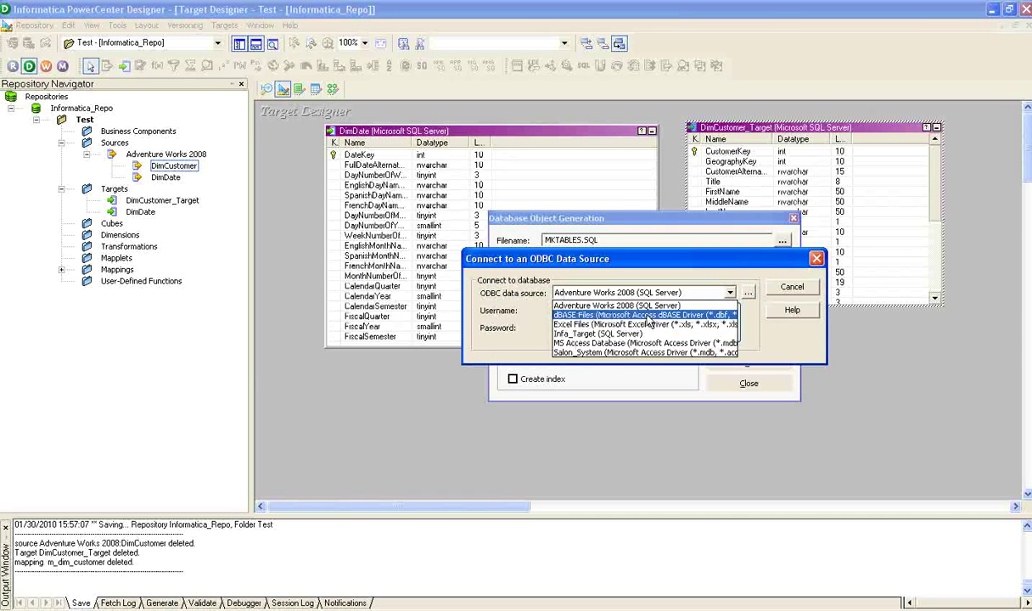
left_click(608, 334)
left_click(586, 312)
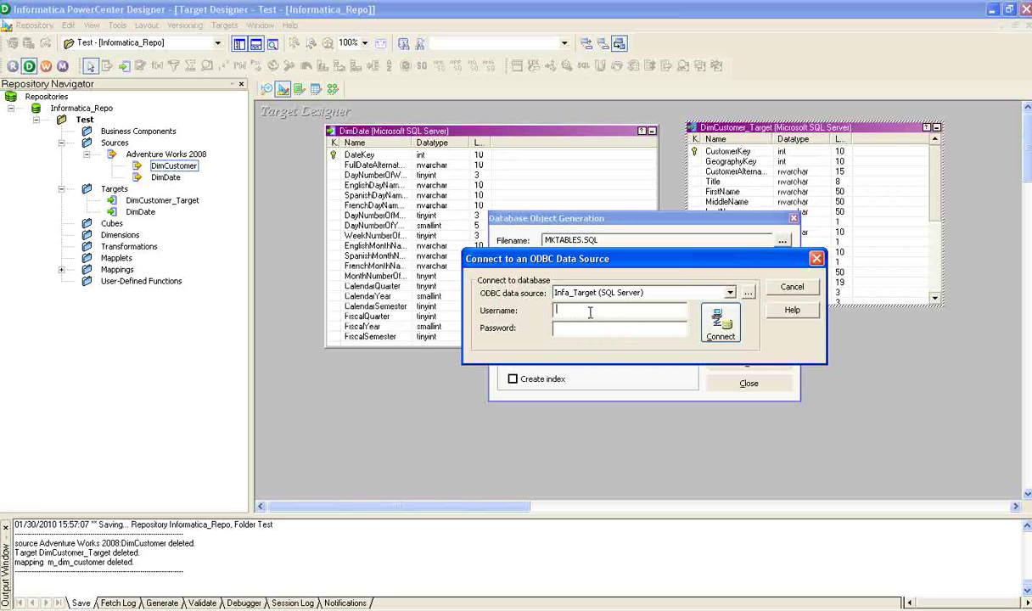
type("sa")
left_click(566, 332)
type("****")
left_click(717, 324)
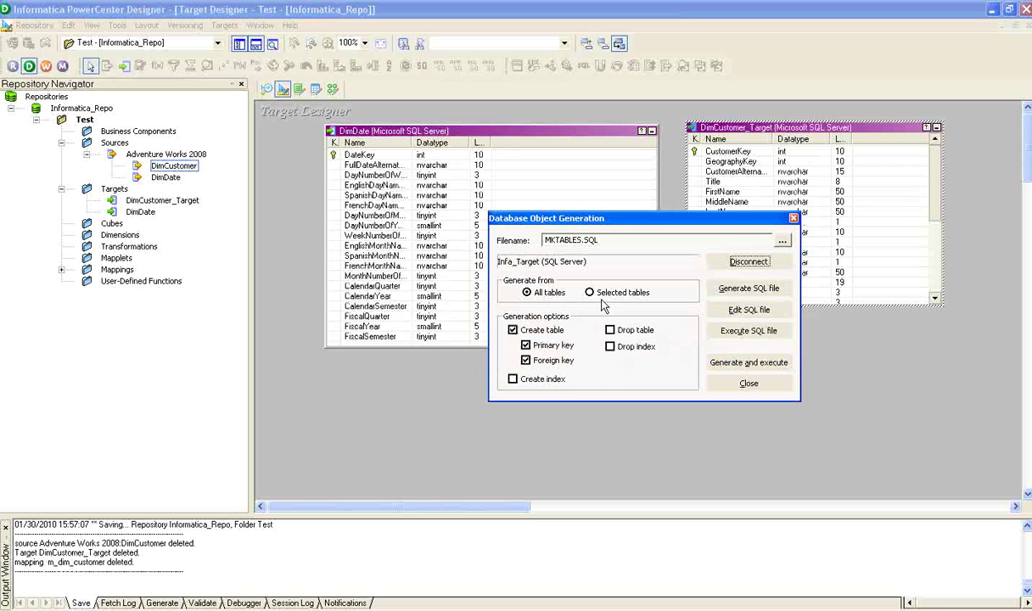
Generate and execute SQL for selected tables, overwriting MKTABLES.SQL, then close the window
left_click(590, 292)
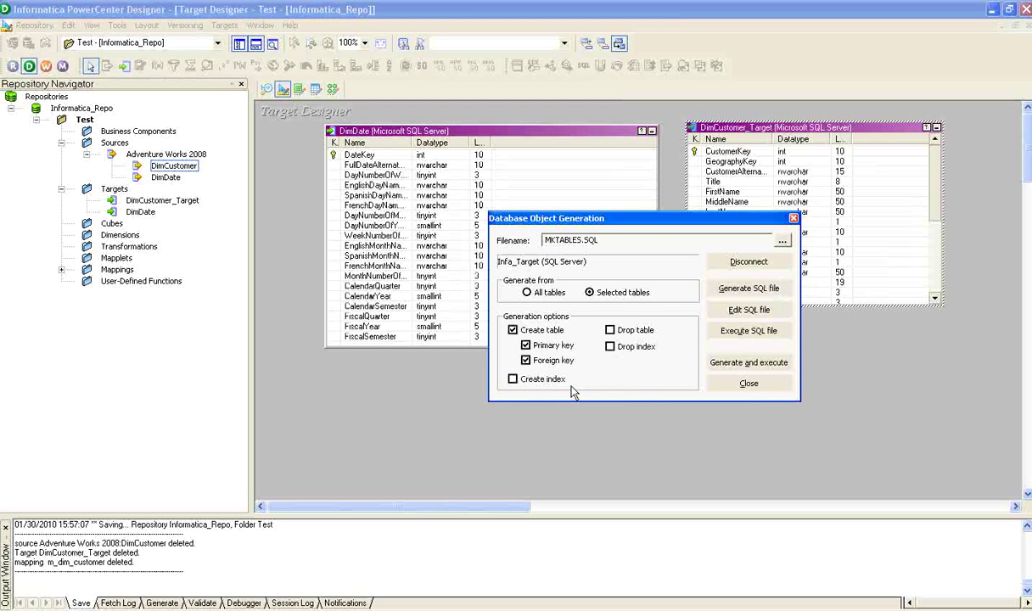
left_click(763, 365)
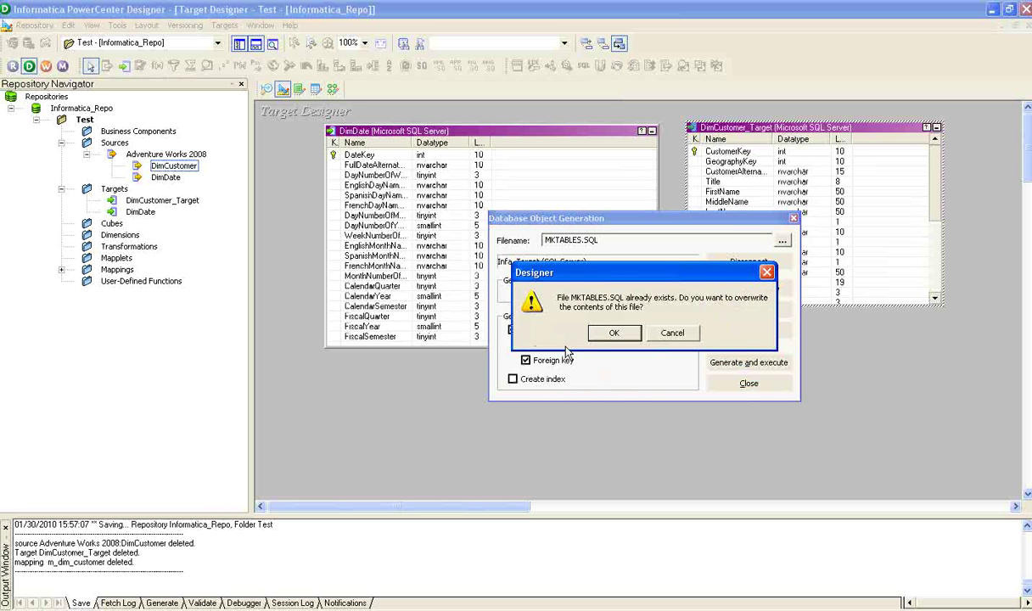
left_click(590, 329)
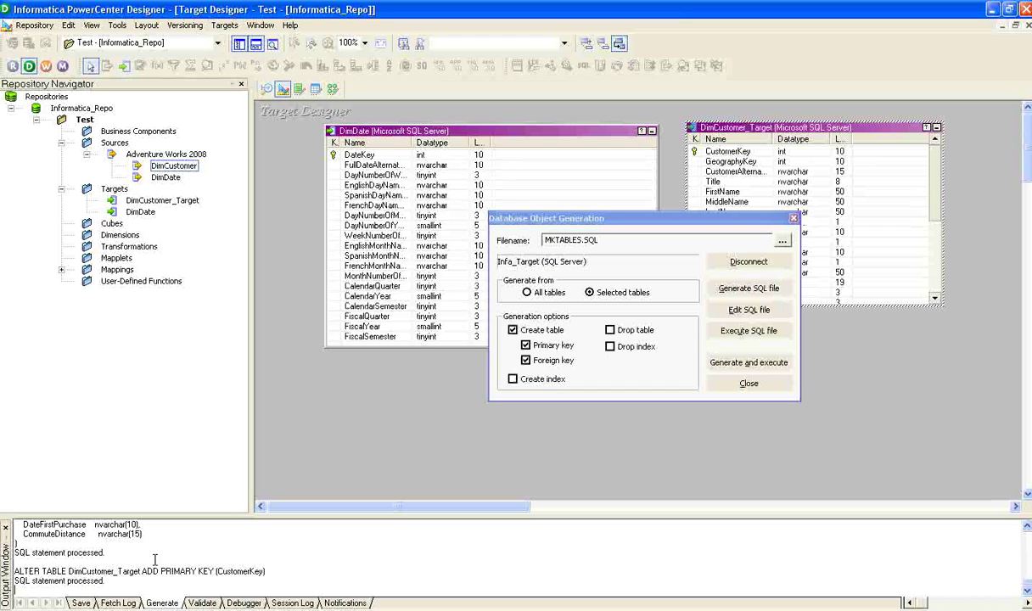
left_click(732, 385)
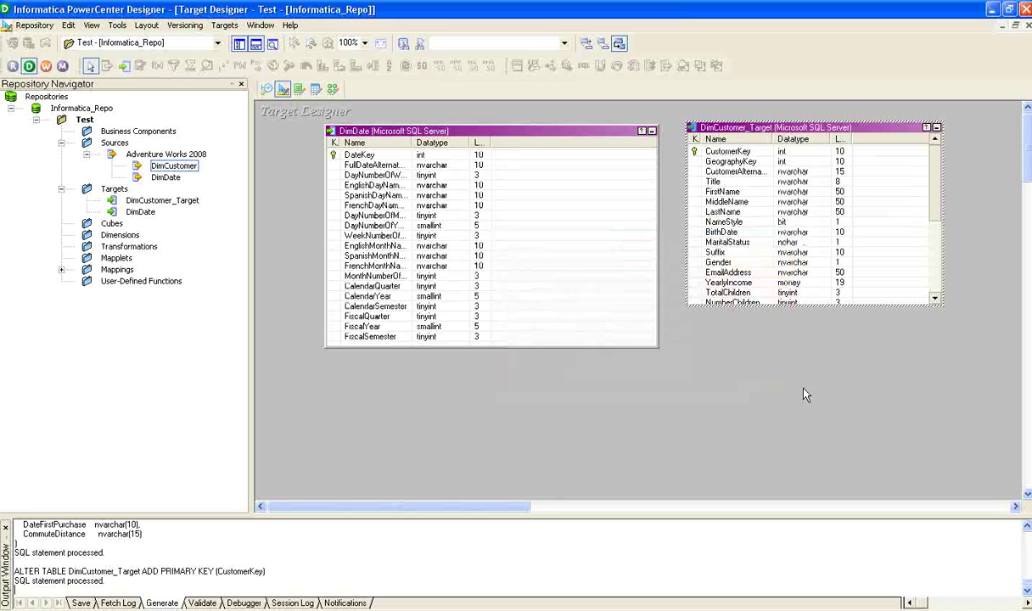
Refresh Infa_Target's tables in SQL Server Management Studio to see dbo.DimCustomer_Target, then return to Designer
key("alt+Tab")
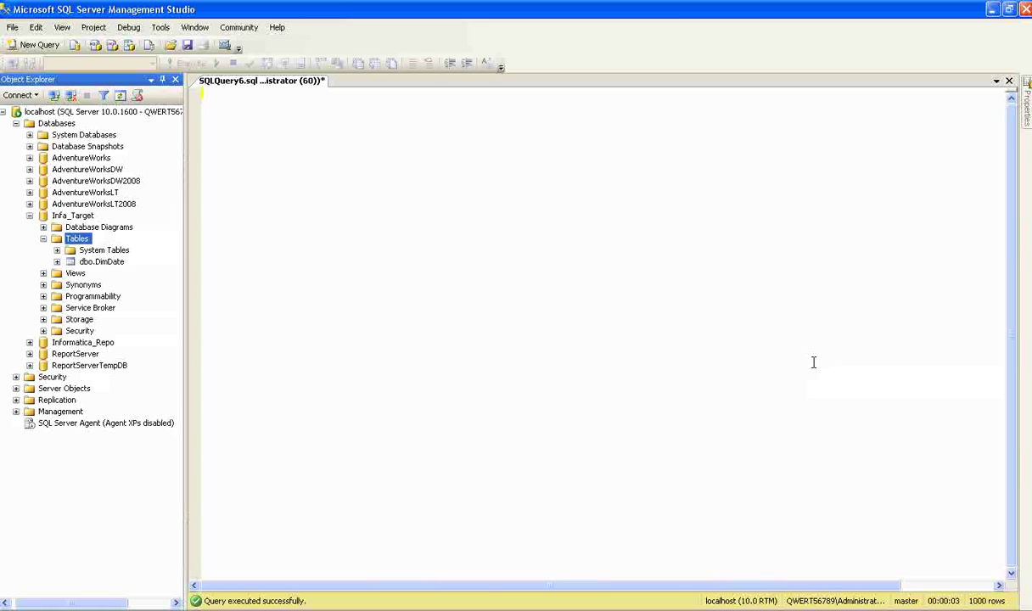
right_click(80, 242)
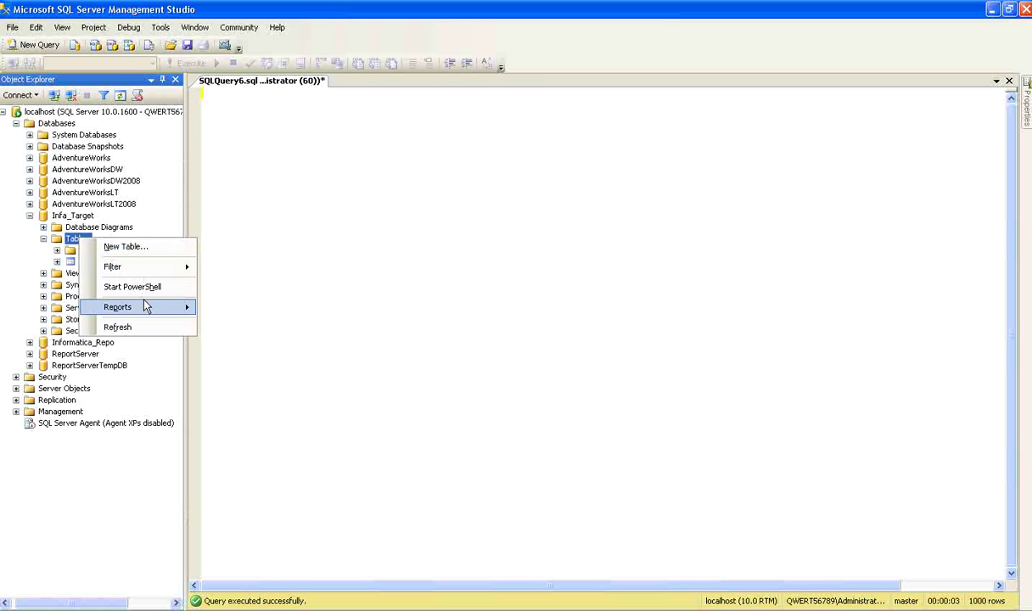
left_click(170, 324)
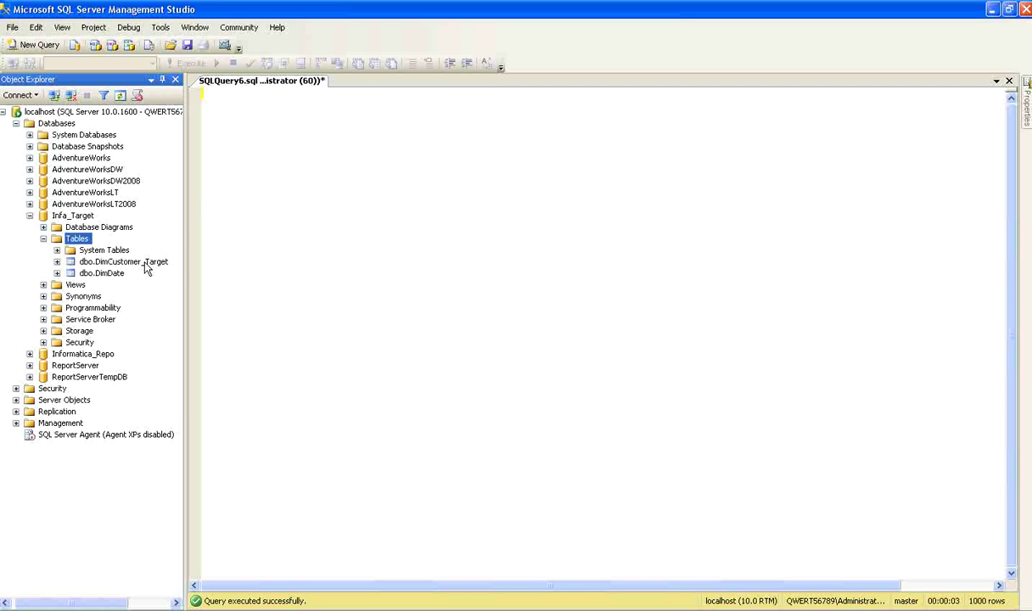
key("alt+Tab")
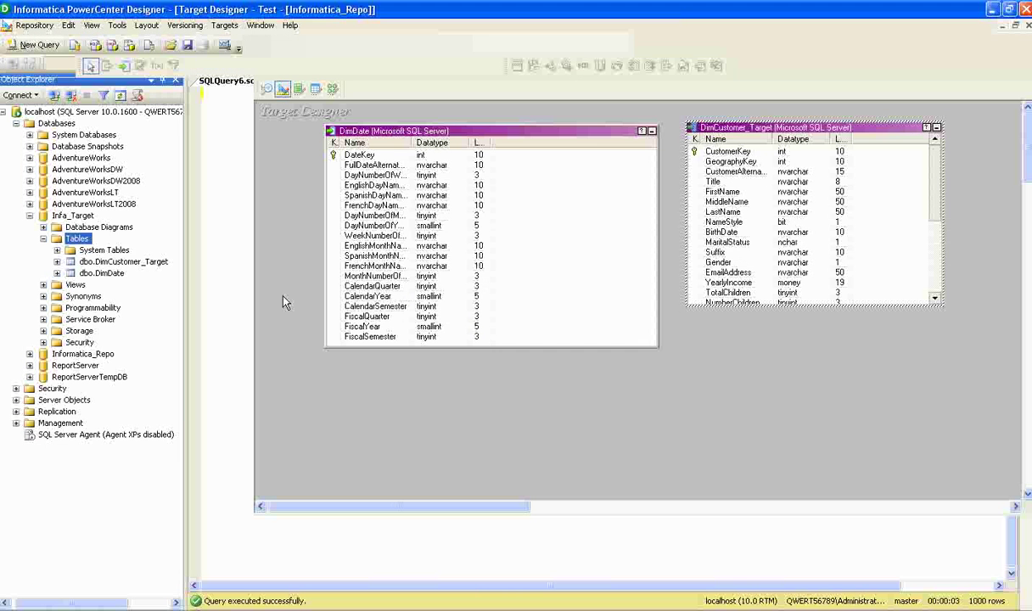
Create a new mapping named m_dim_customer in the Mapping Designer
left_click(332, 89)
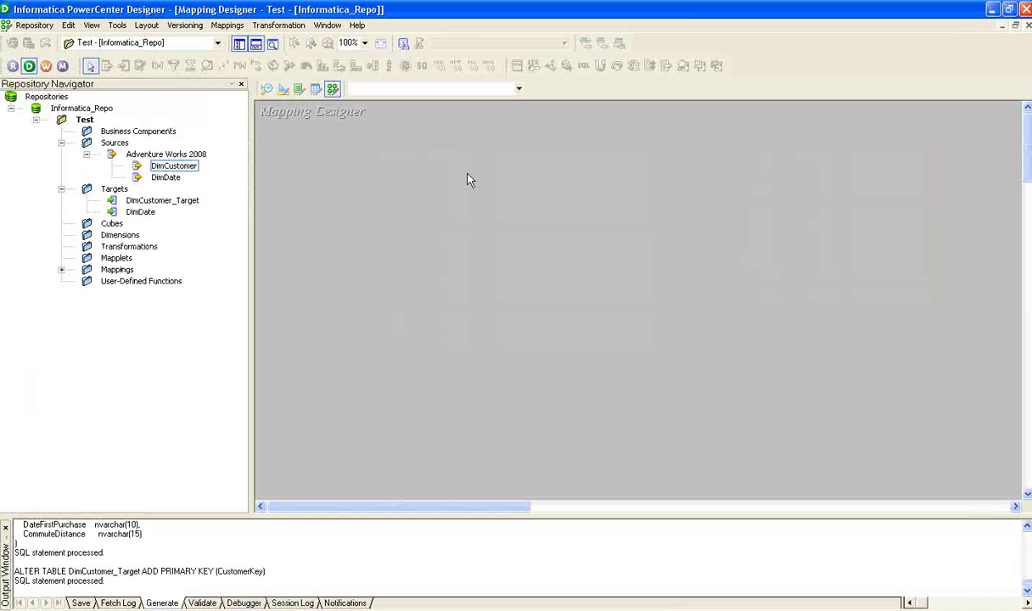
left_click(227, 25)
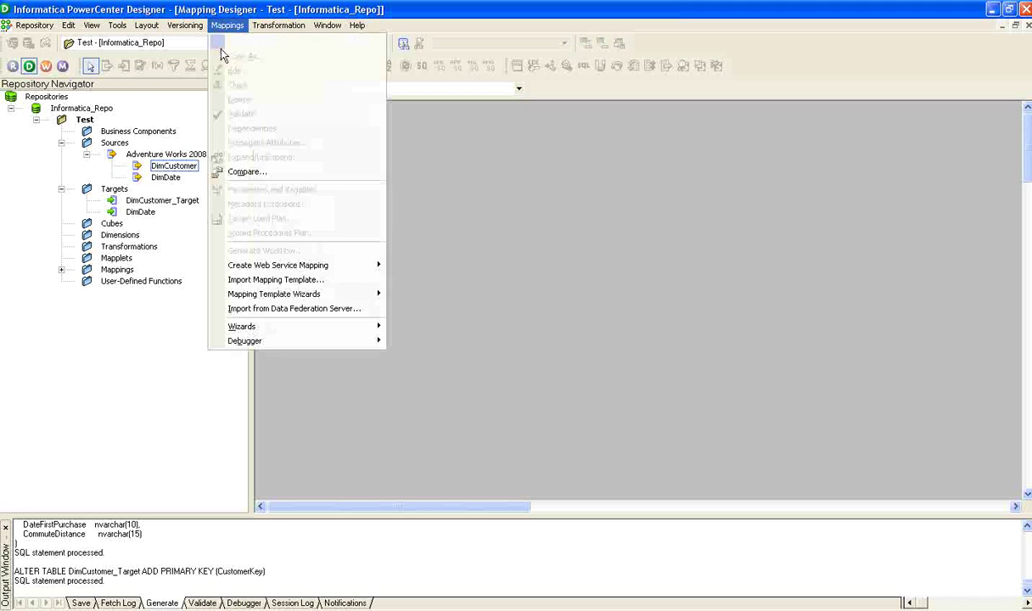
key("Return")
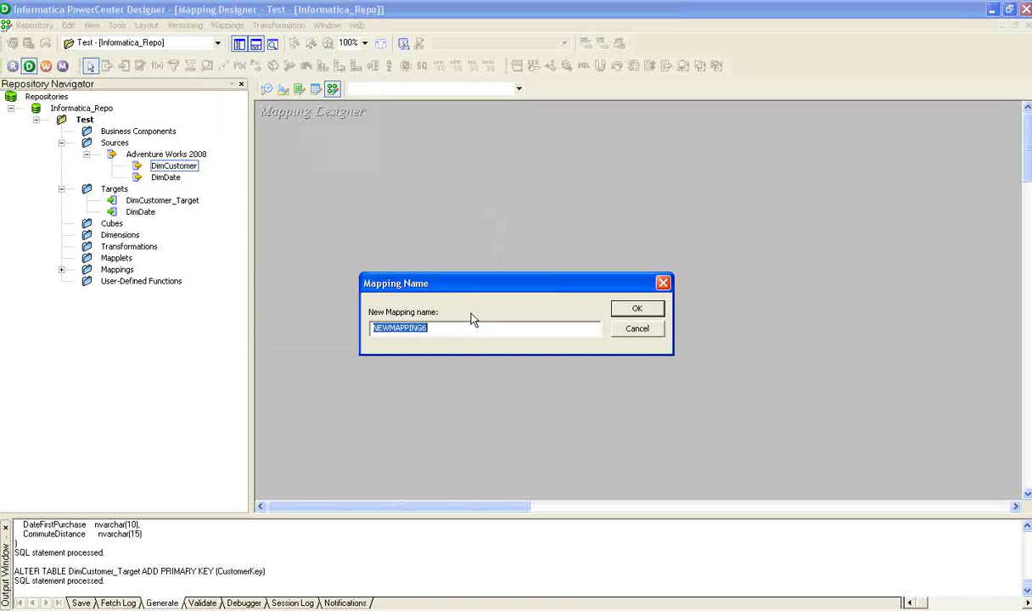
type("m_dim")
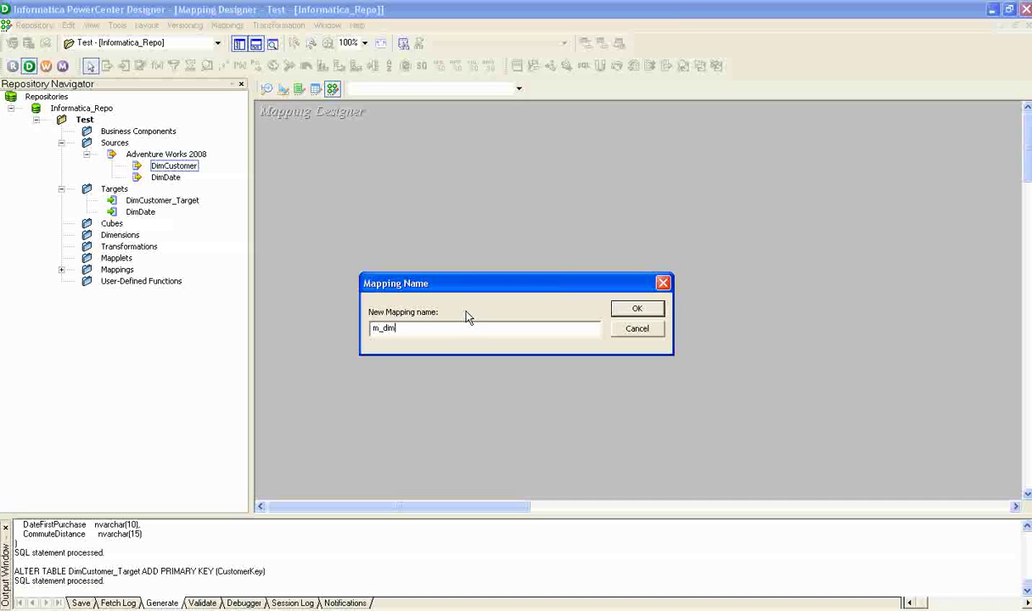
type("_customer")
left_click(624, 308)
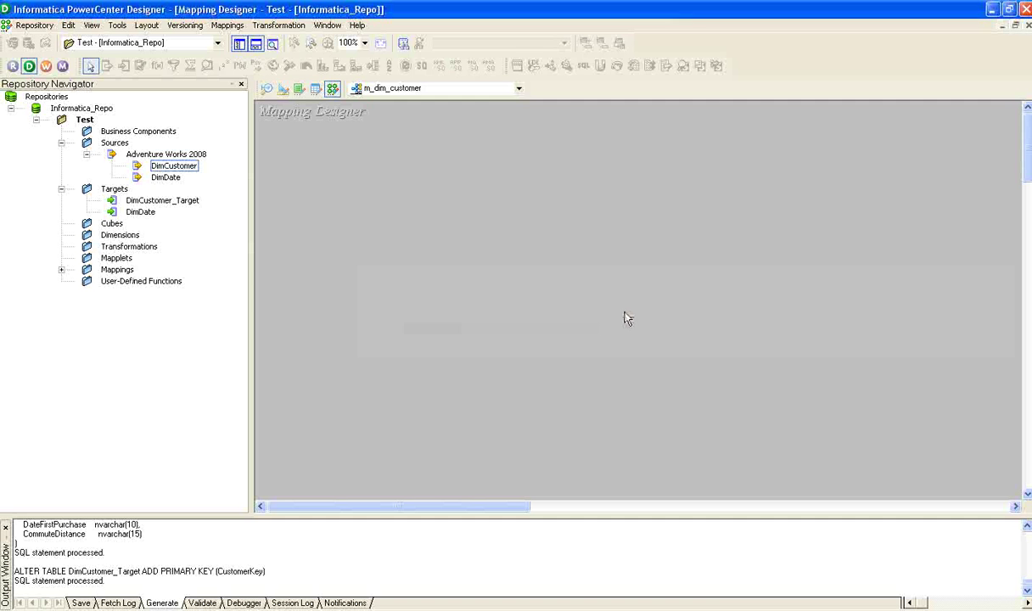
Add the DimCustomer source with its SQ_DimCustomer qualifier and the DimCustomer_Target target to the mapping
left_click(169, 165)
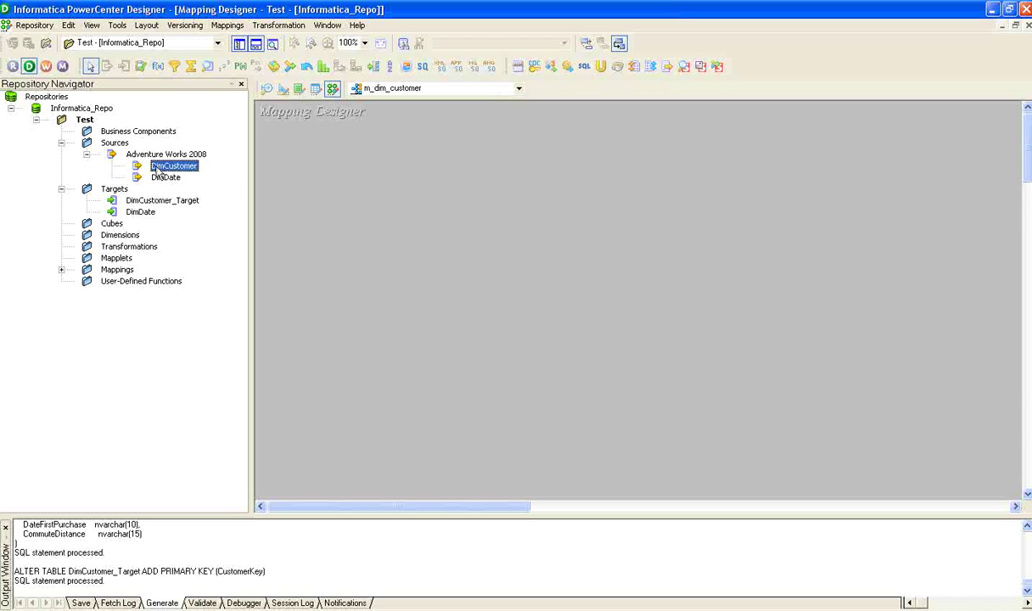
left_click_drag(174, 166, 337, 215)
left_click(412, 270)
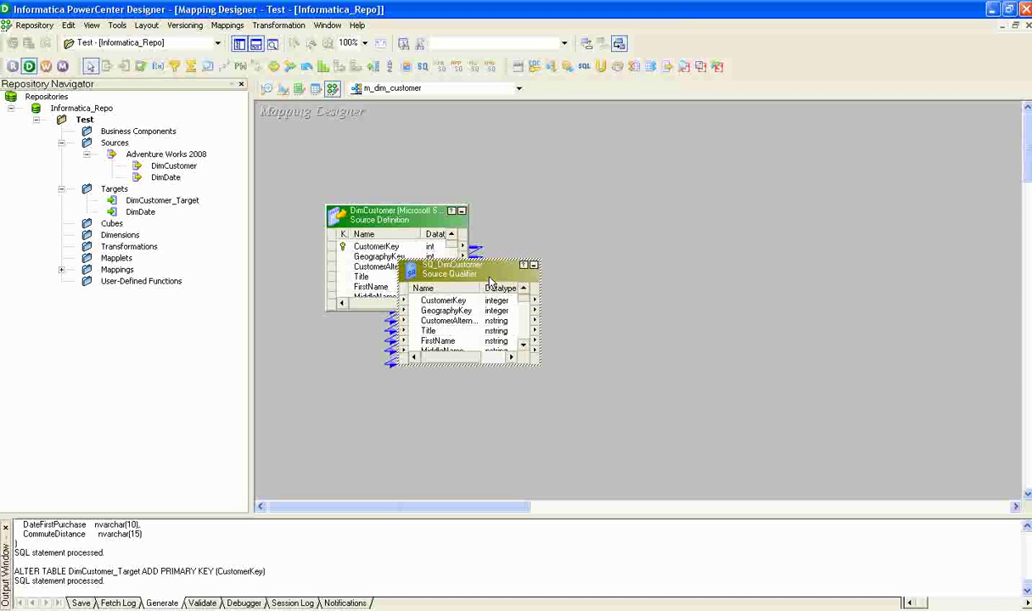
left_click_drag(413, 278, 544, 226)
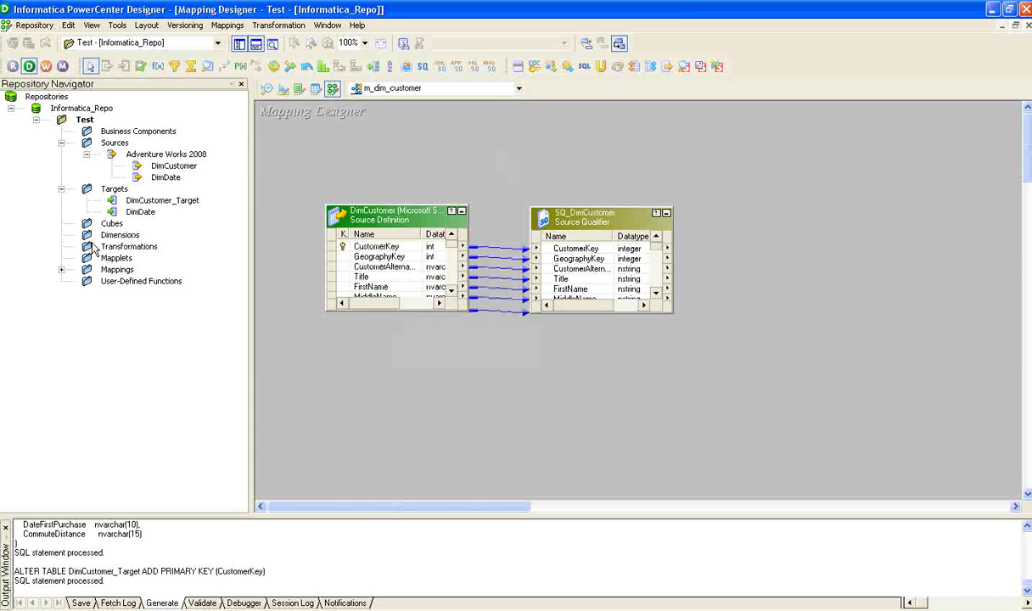
left_click(140, 203)
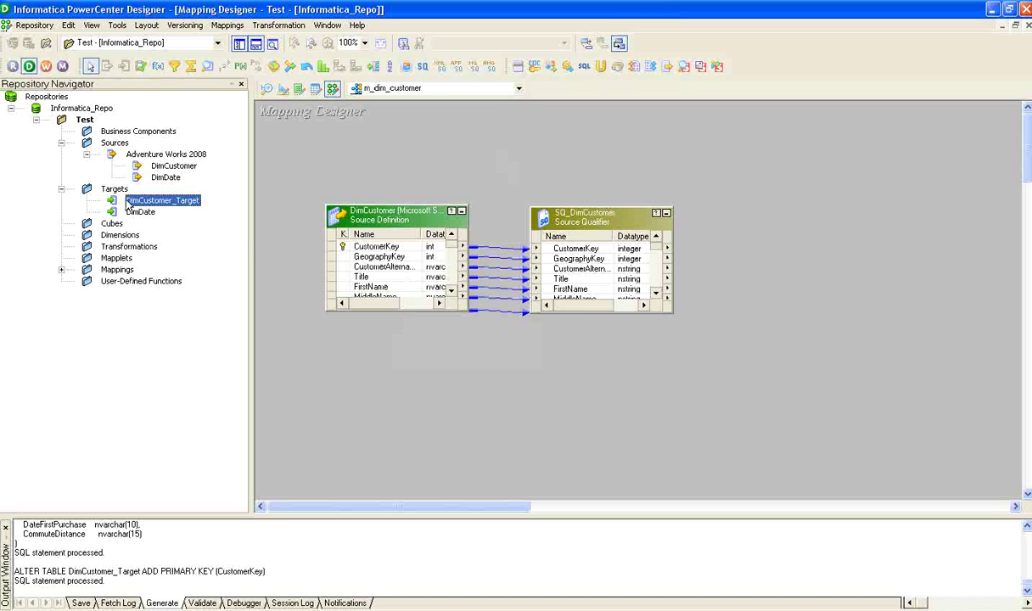
left_click_drag(127, 206, 858, 246)
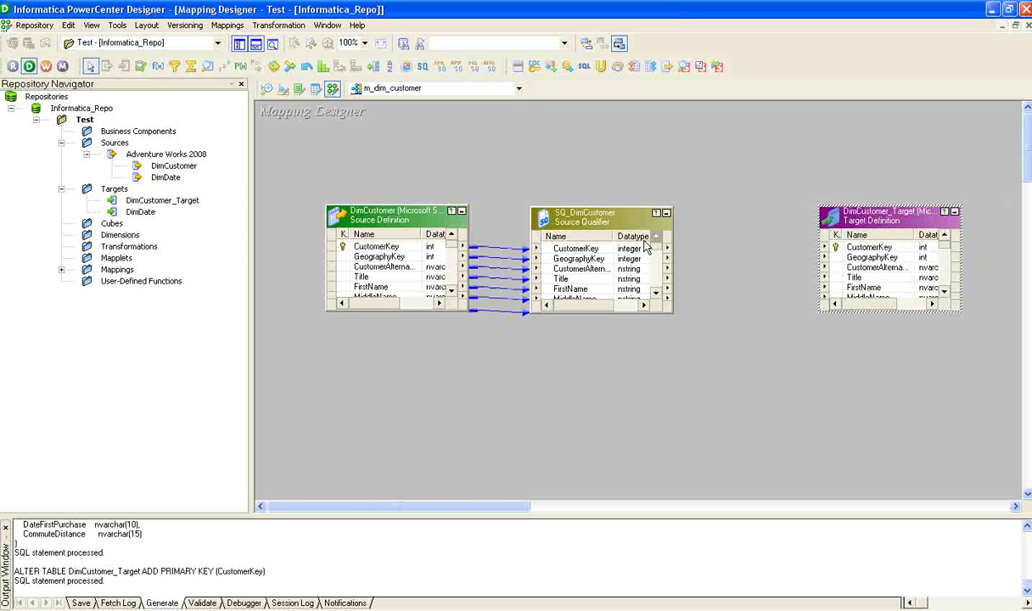
Link the SQ_DimCustomer ports to the matching DimCustomer_Target ports
left_click(584, 251)
left_click_drag(658, 251, 577, 247)
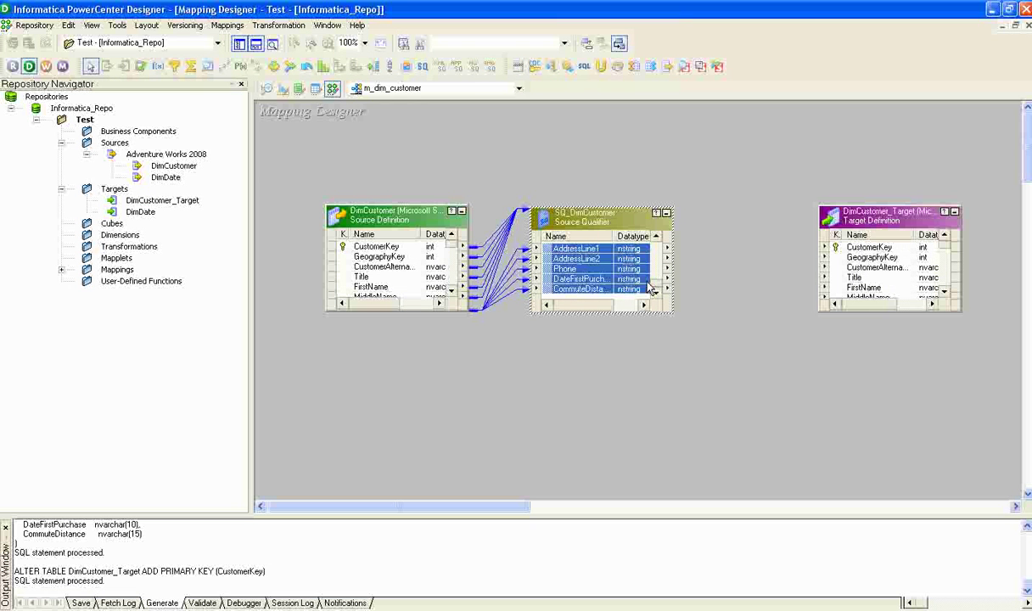
left_click_drag(659, 287, 659, 241)
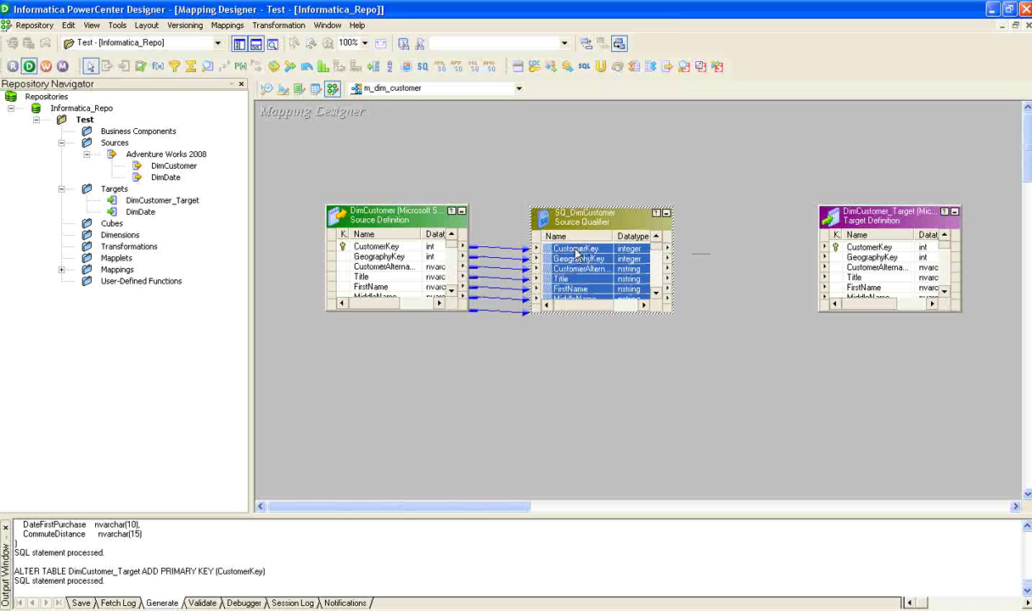
left_click_drag(576, 251, 857, 247)
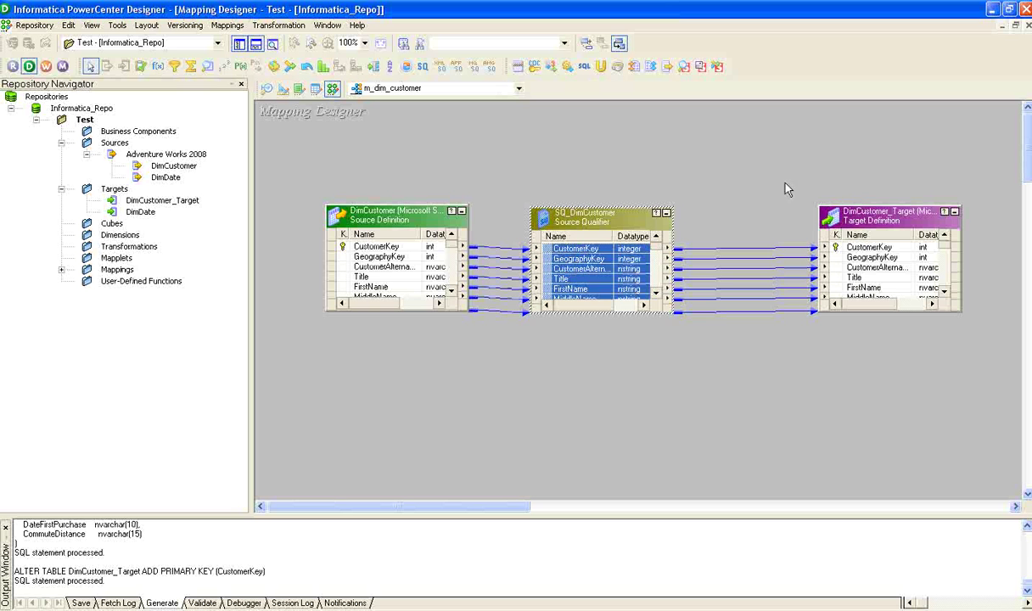
left_click(747, 177)
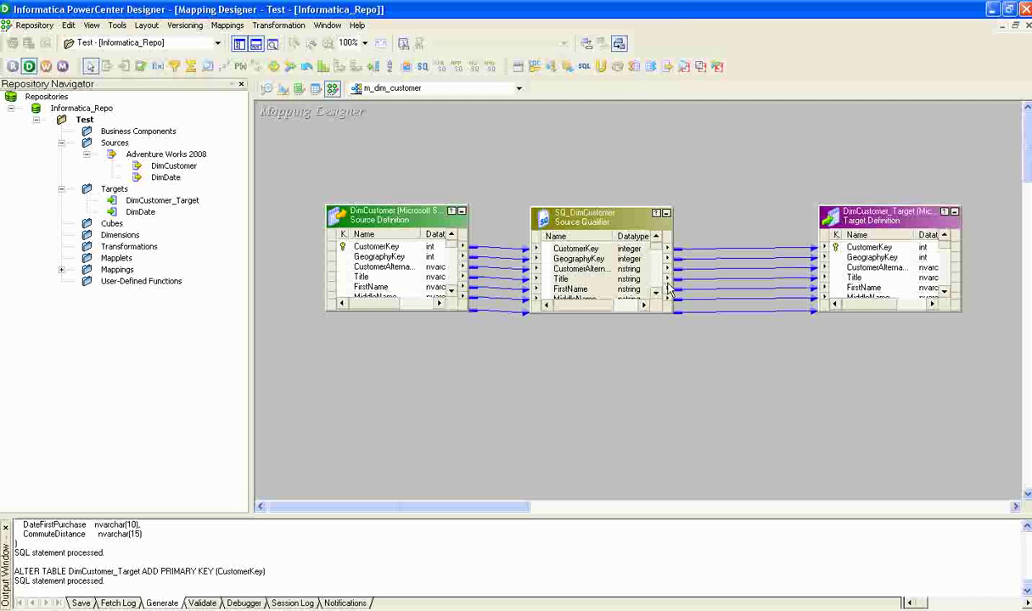
Arrange all mapping objects and save the mapping
right_click(536, 130)
left_click(588, 204)
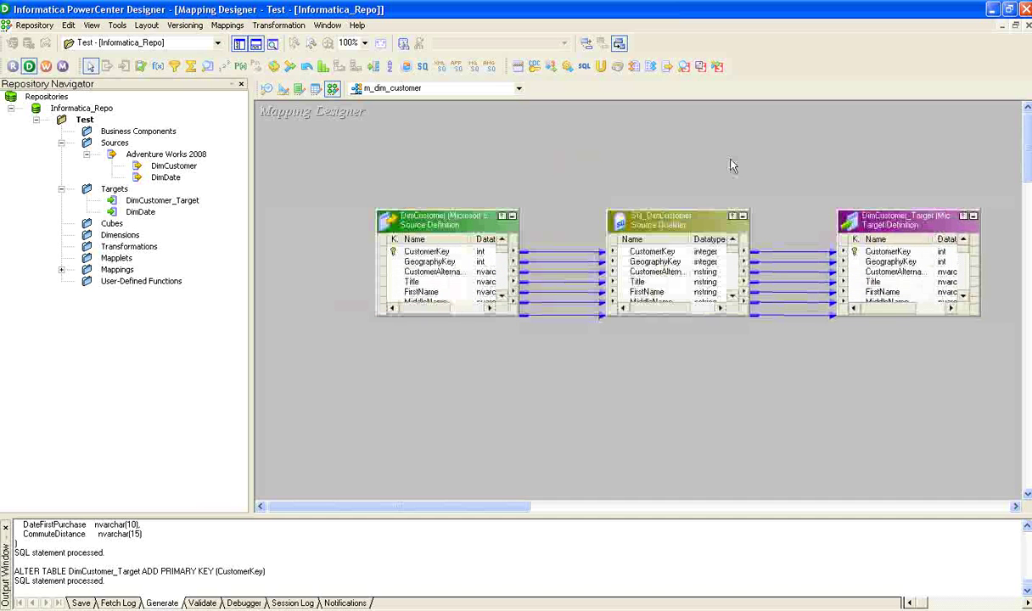
key("ctrl+s")
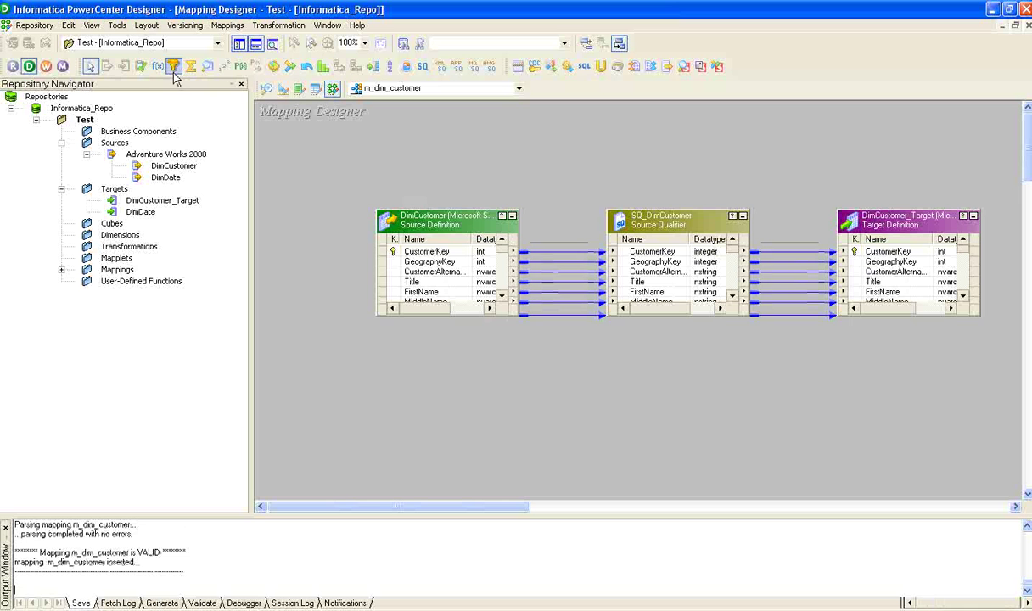
Launch Workflow Manager maximized, expand Sessions and Workflows, and show the Task Developer
left_click(46, 65)
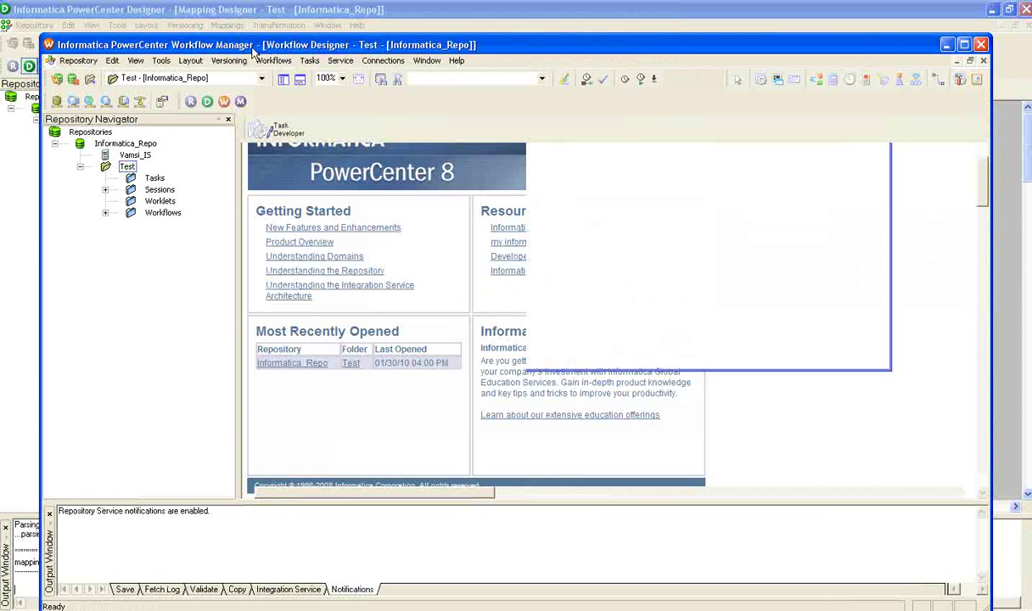
double_click(334, 45)
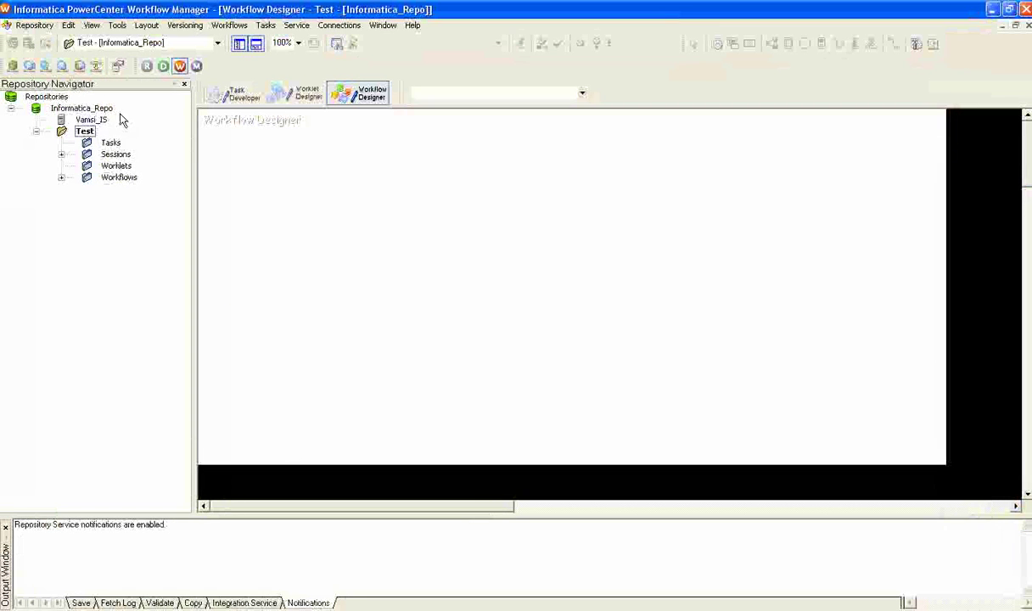
left_click(61, 154)
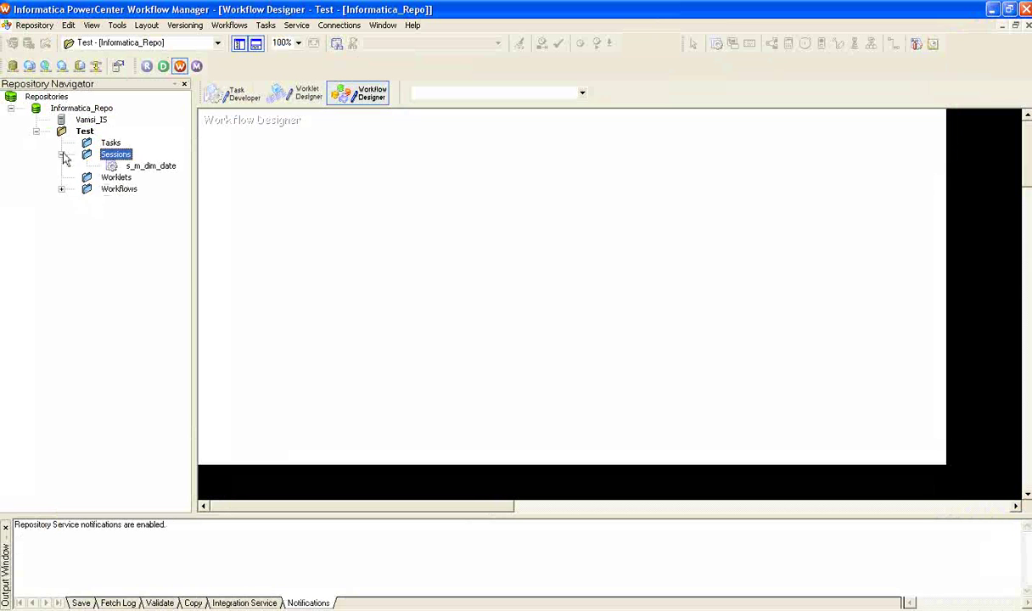
left_click(61, 189)
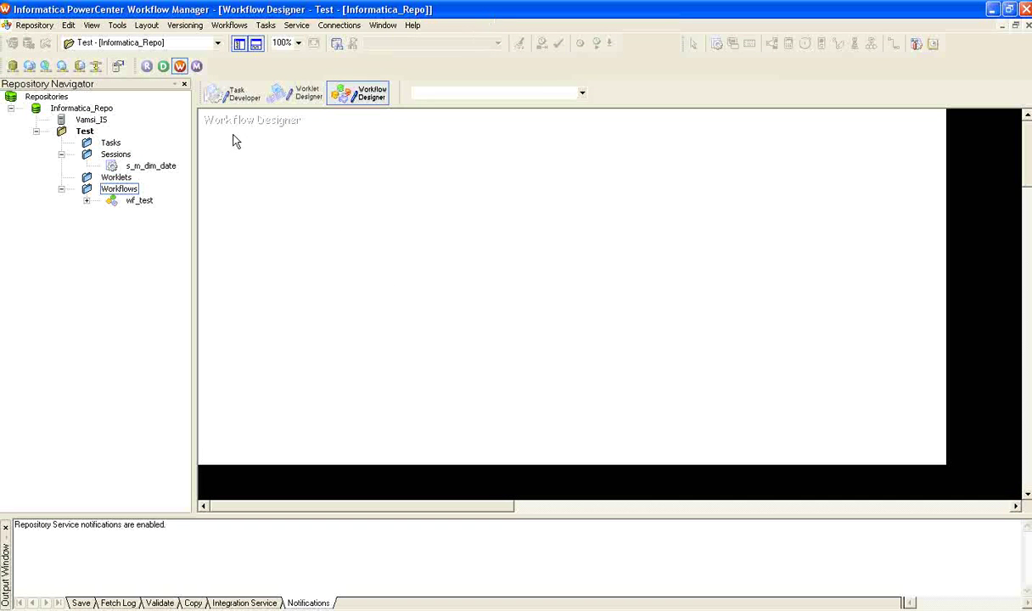
left_click(232, 93)
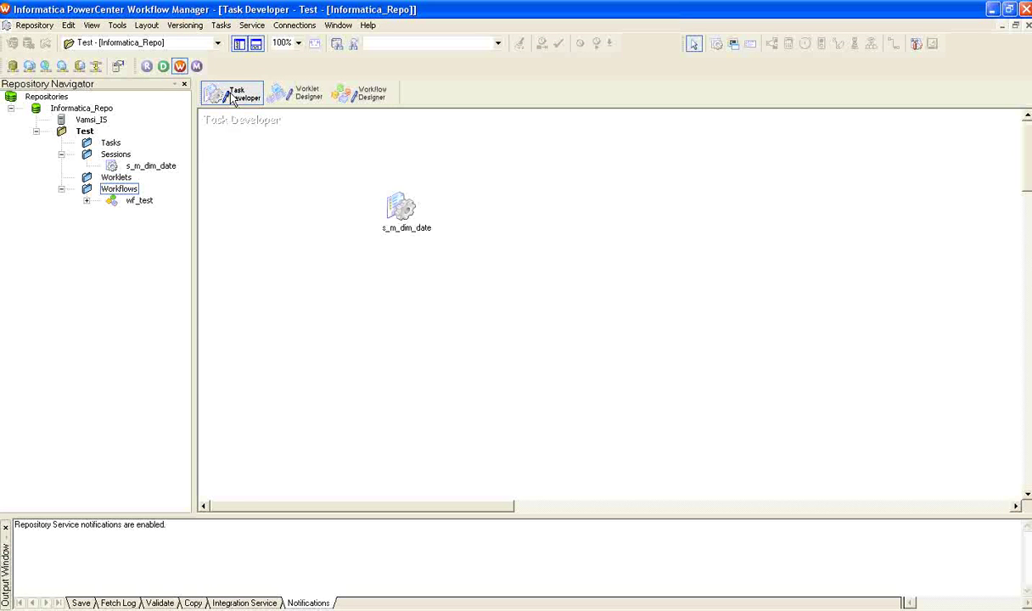
Place a new session task on the canvas based on the m_dim_customer mapping
left_click(227, 34)
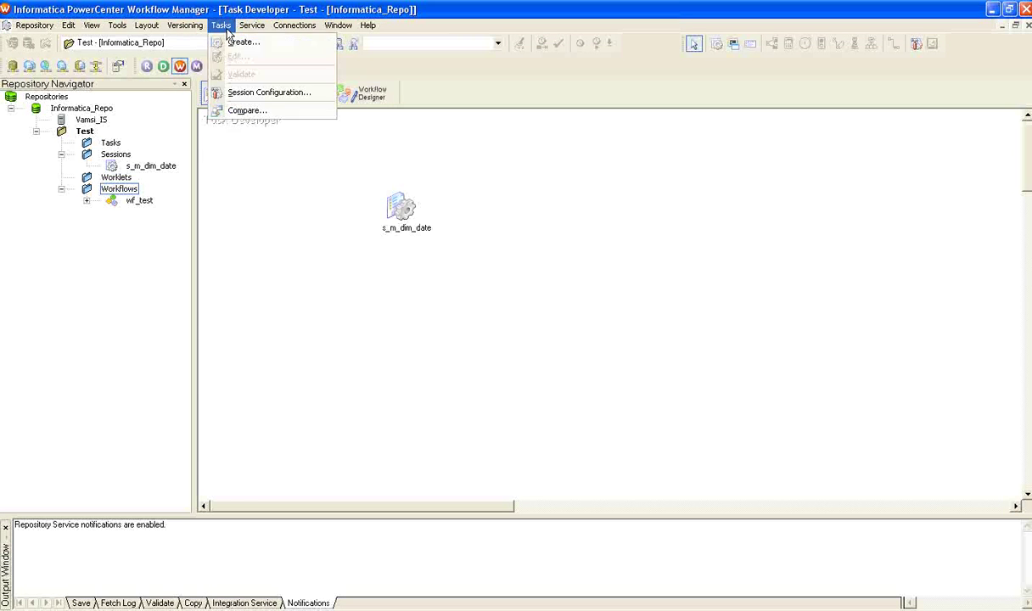
left_click(611, 217)
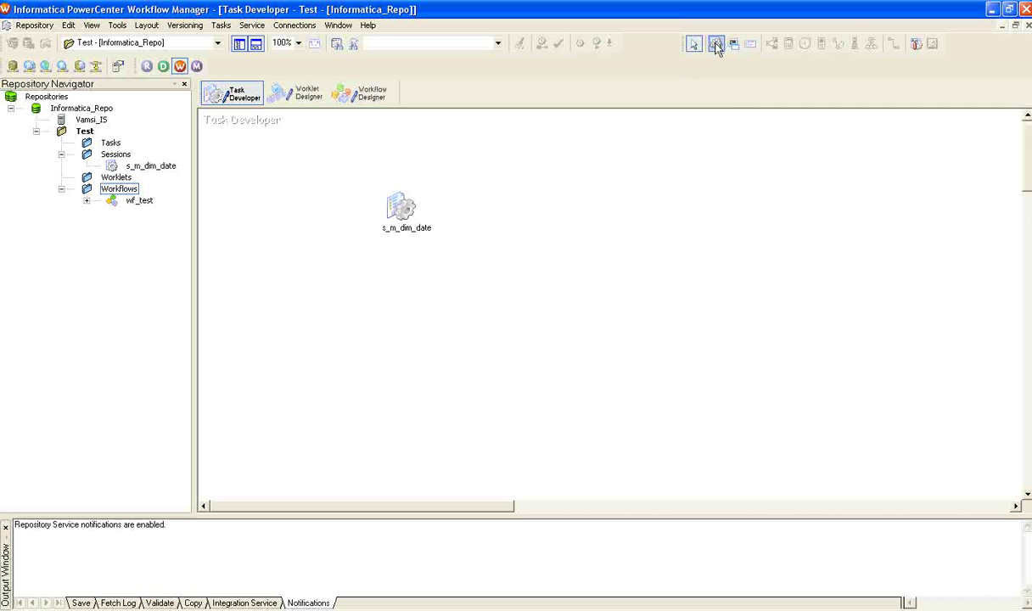
left_click(716, 44)
left_click(668, 320)
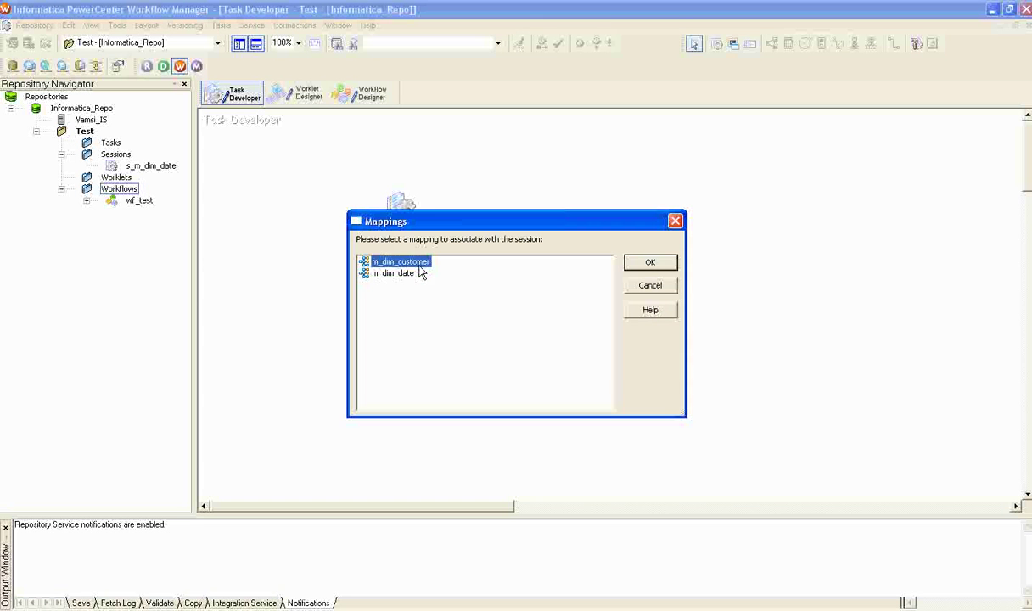
left_click(650, 263)
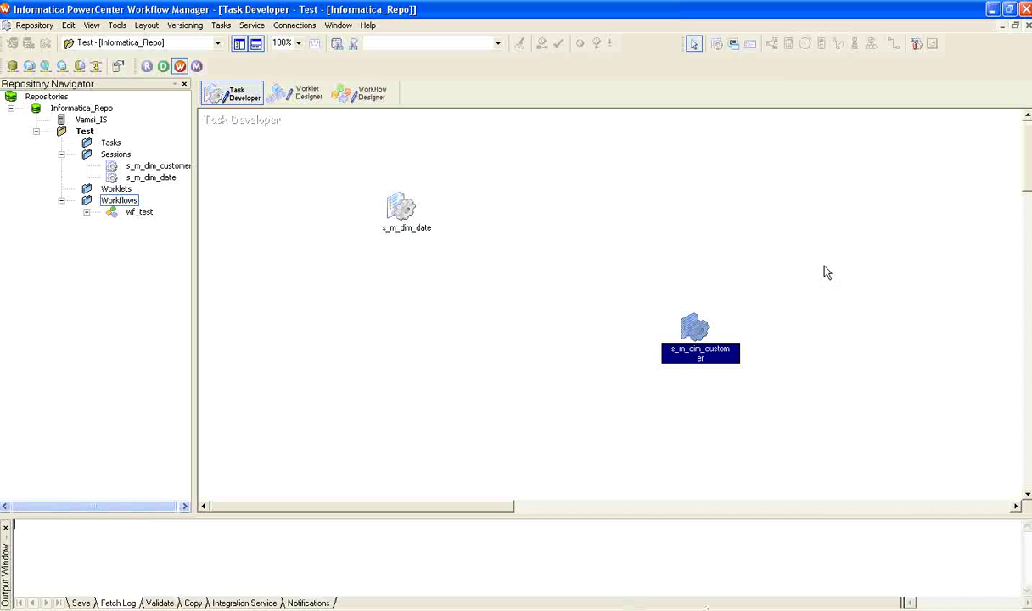
Set the s_m_dim_customer session's target connection to Infa_Target
double_click(701, 333)
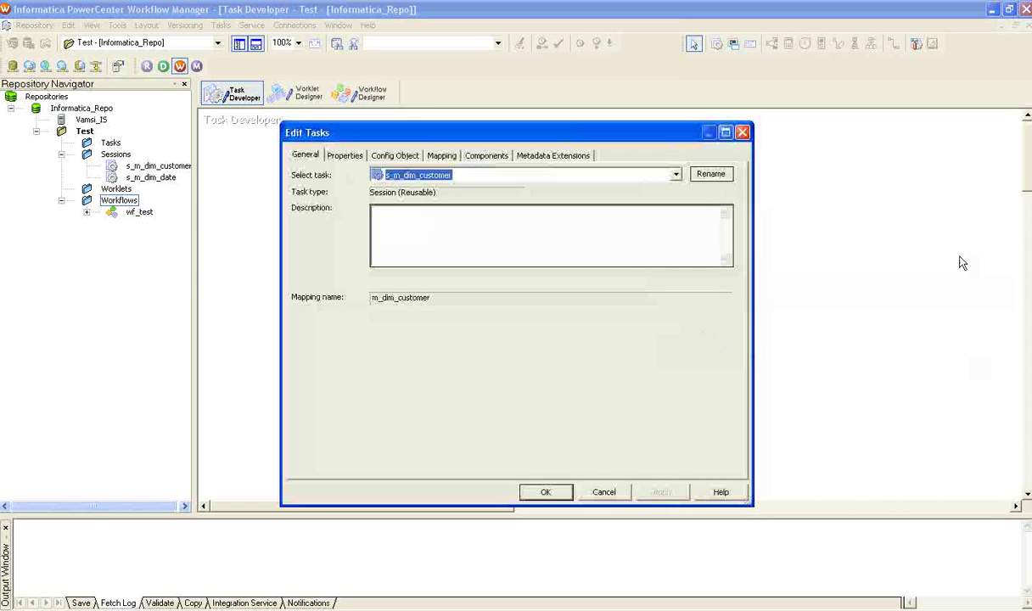
left_click(443, 156)
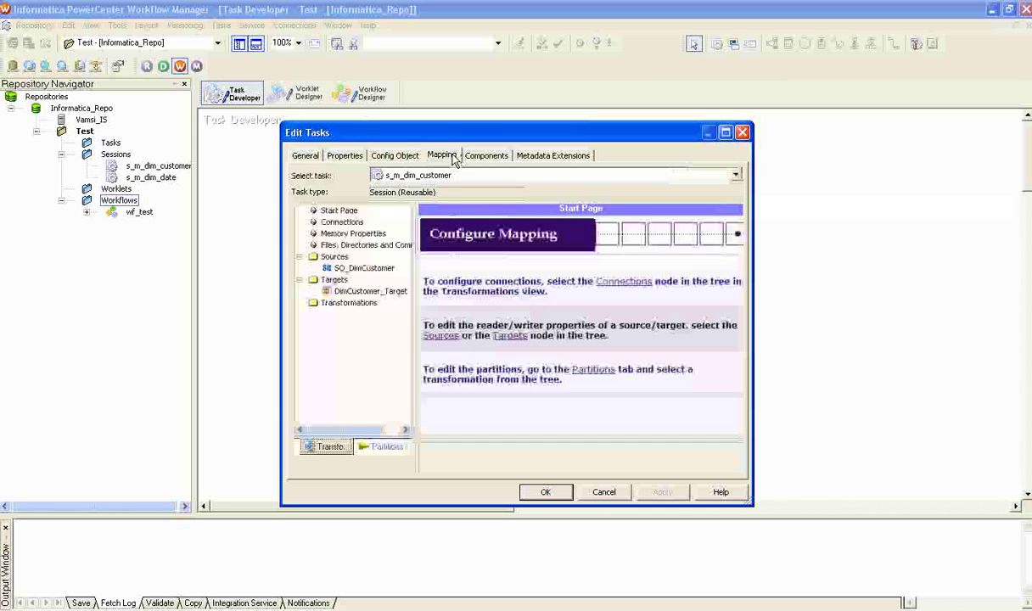
left_click(340, 221)
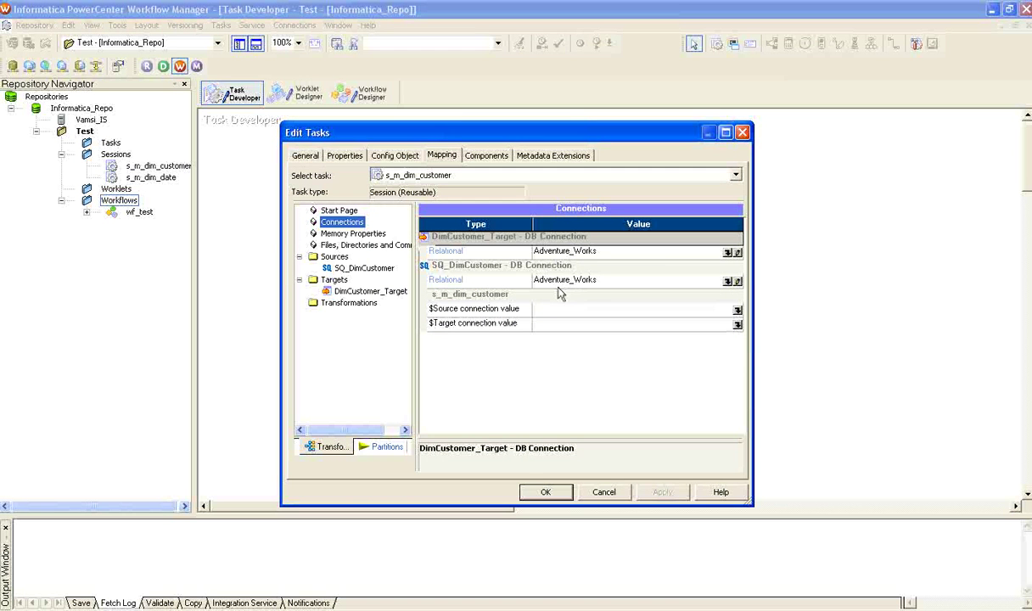
left_click(735, 253)
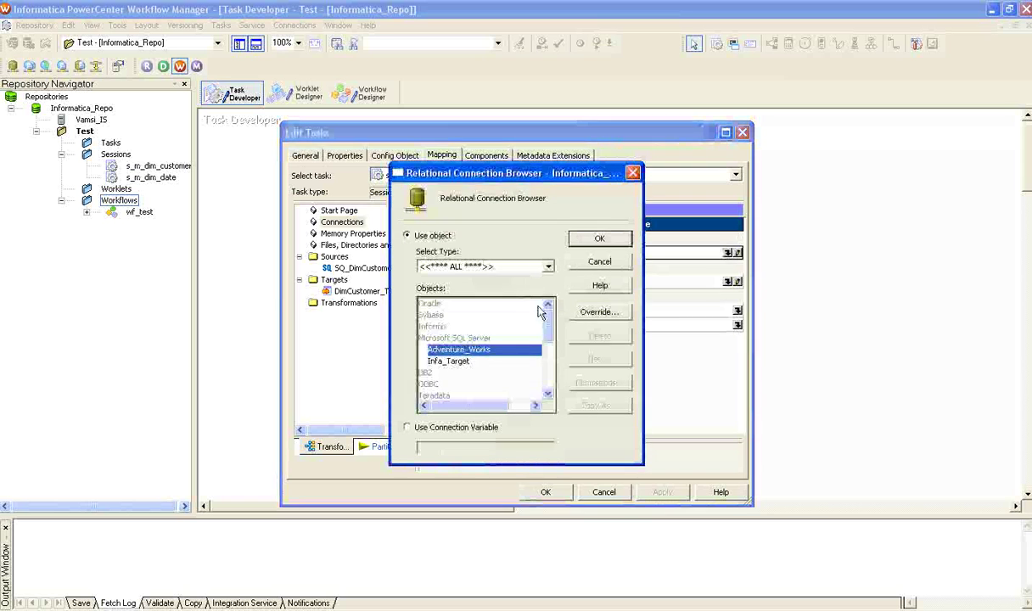
left_click(432, 360)
left_click(590, 238)
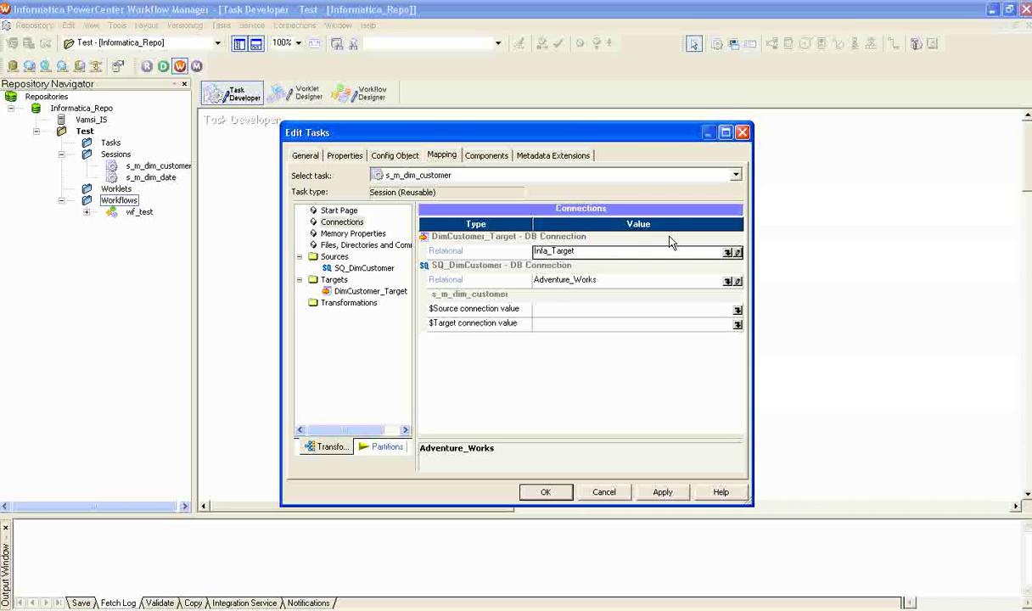
Turn on Truncate target table option for DimCustomer_Target and apply the session changes
left_click(369, 268)
left_click(367, 293)
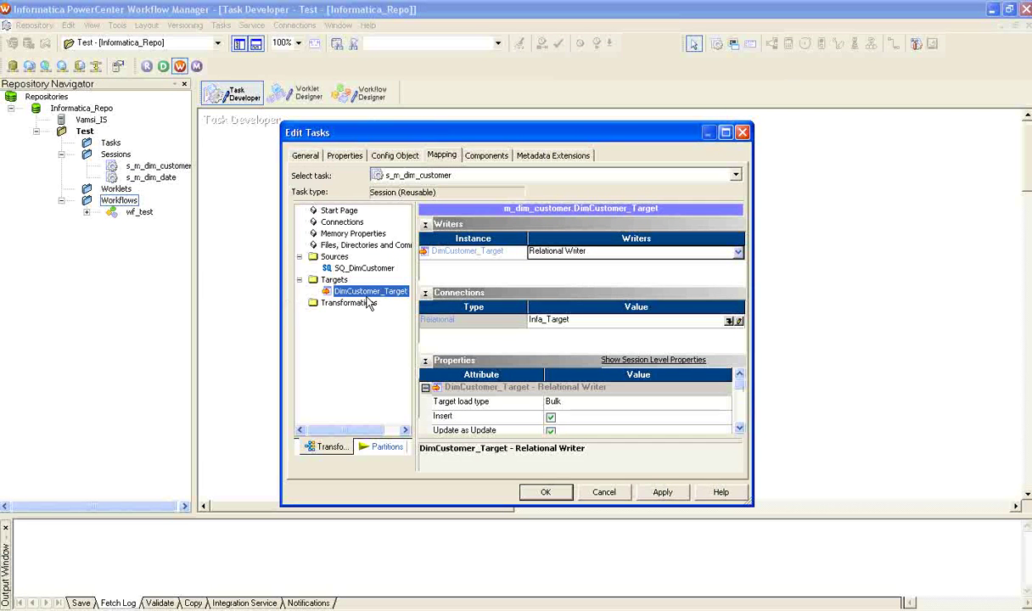
left_click(740, 403)
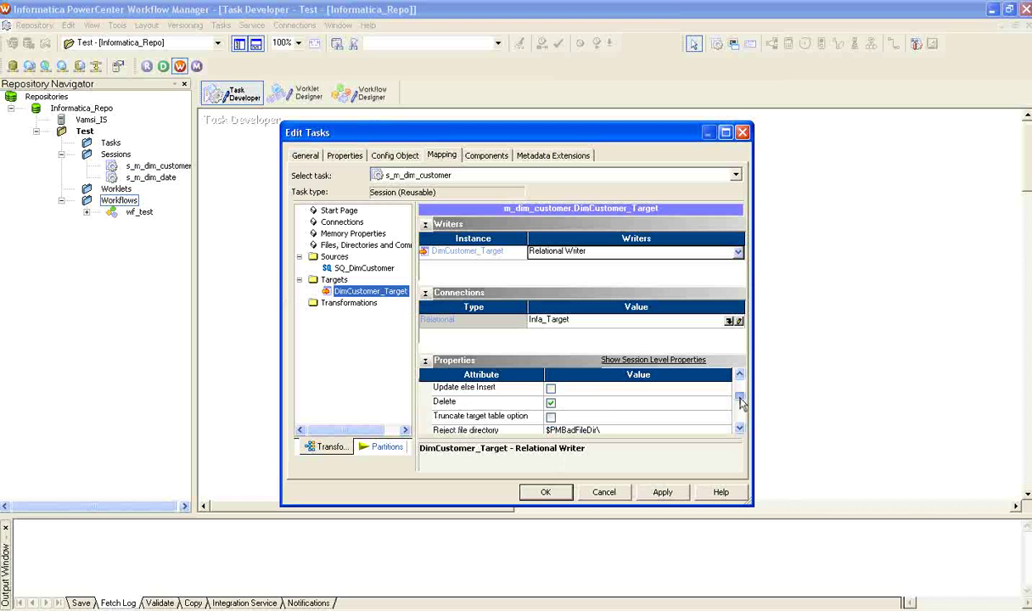
left_click_drag(740, 402, 739, 408)
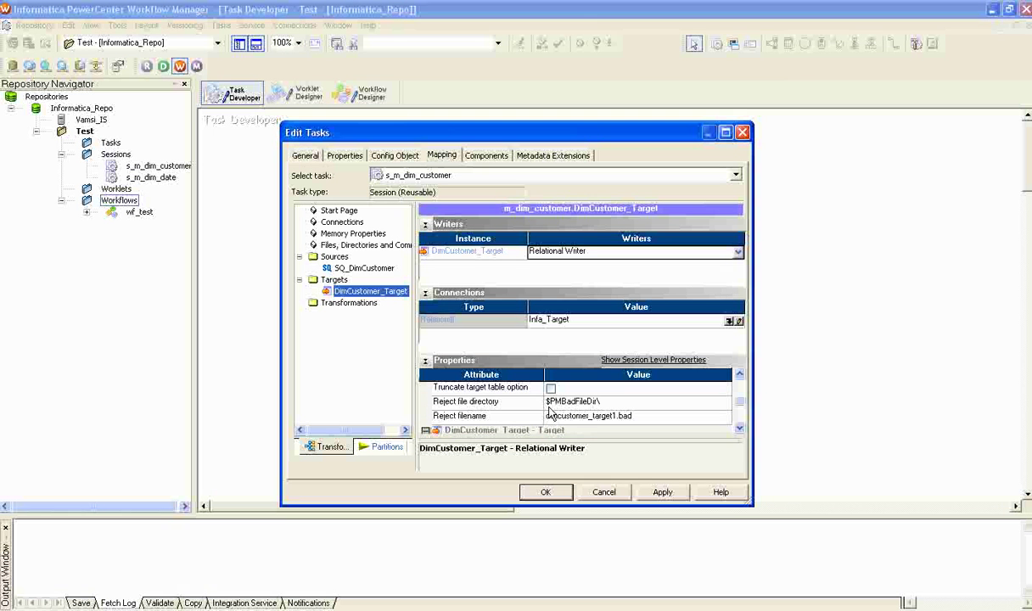
left_click(550, 389)
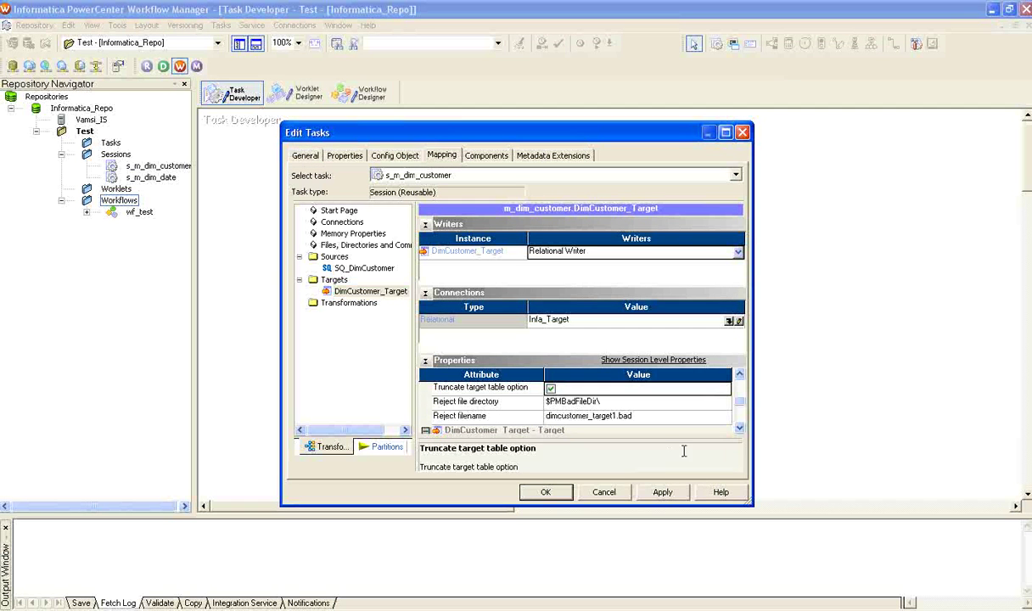
left_click(662, 494)
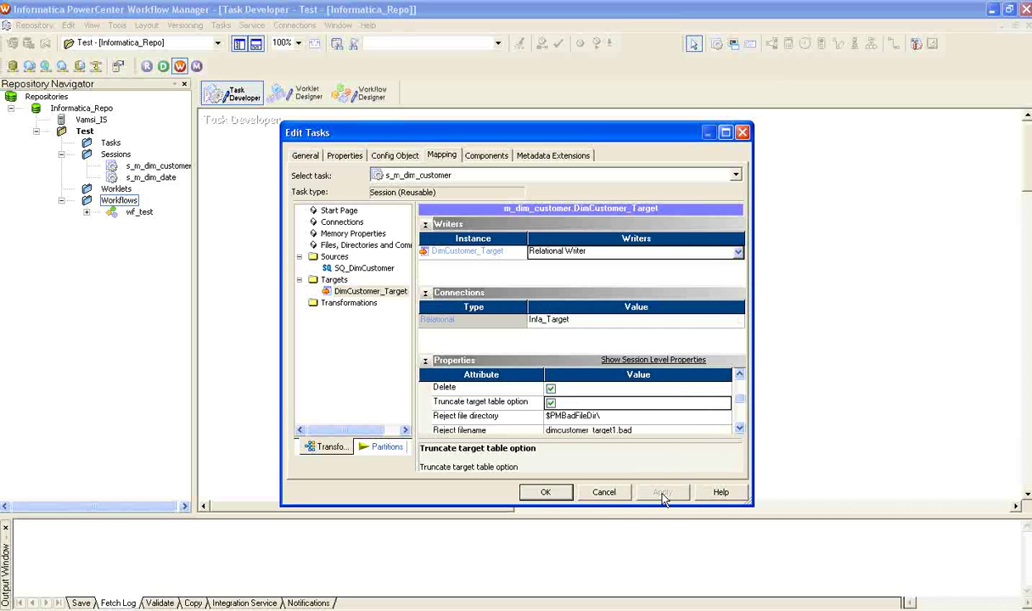
left_click(560, 492)
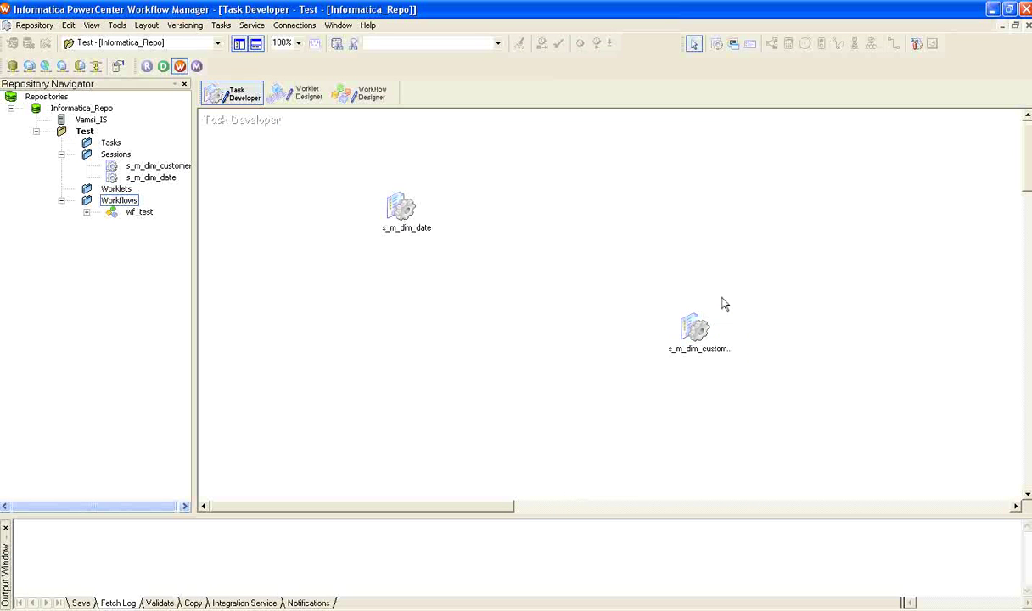
Save the s_m_dim_customer session and browse the relational connections
key("ctrl+s")
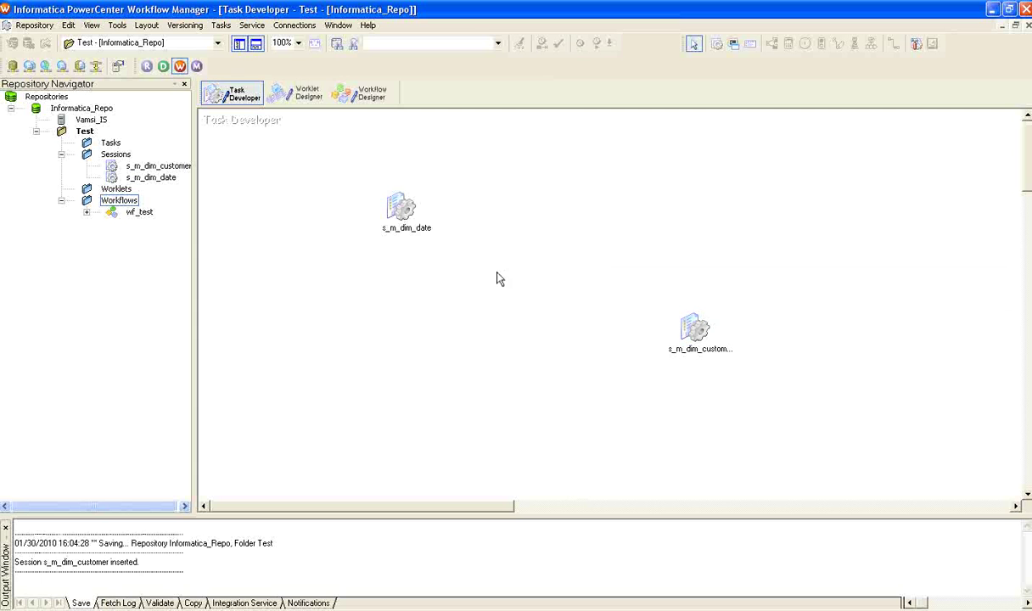
left_click(284, 28)
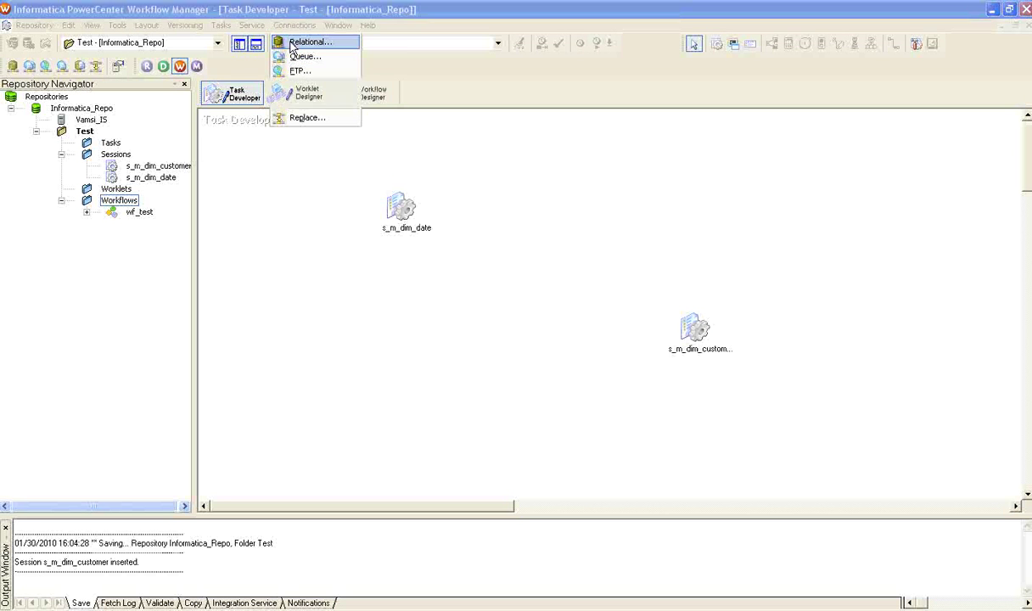
left_click(293, 44)
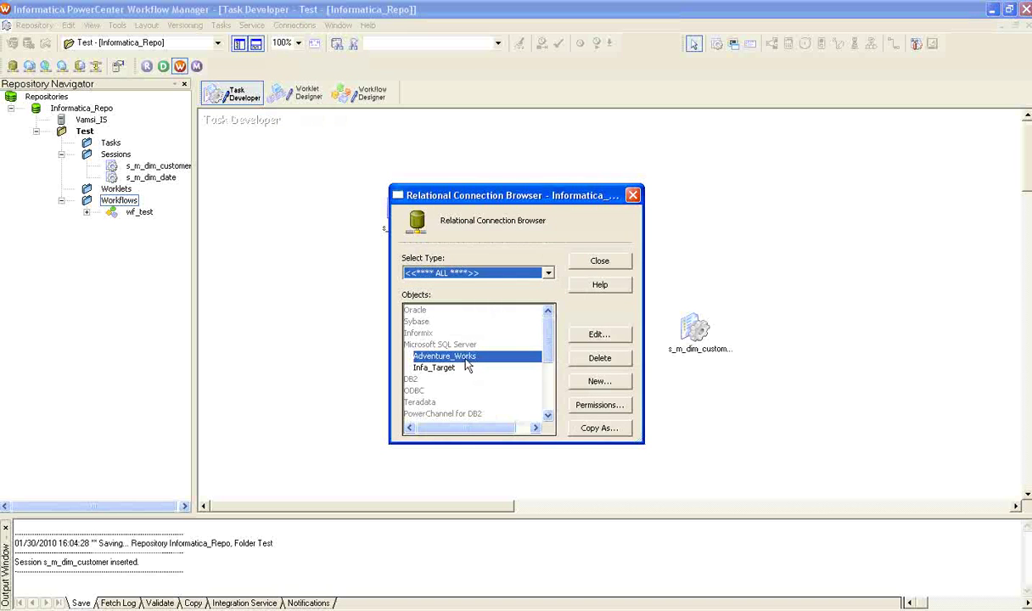
Review the Adventure_Works connection details unchanged and close the connection browser
left_click(617, 383)
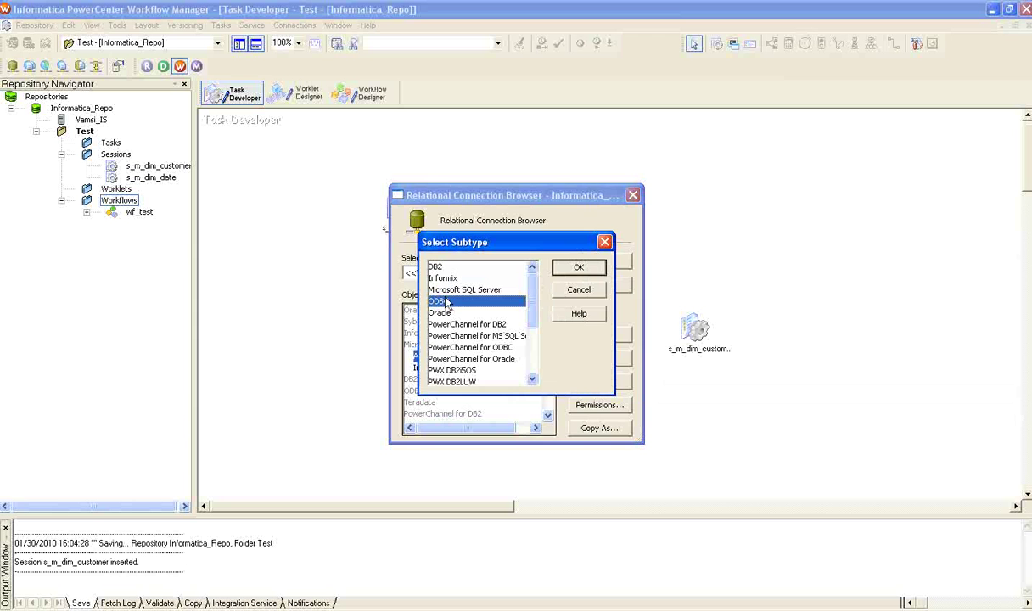
left_click(579, 289)
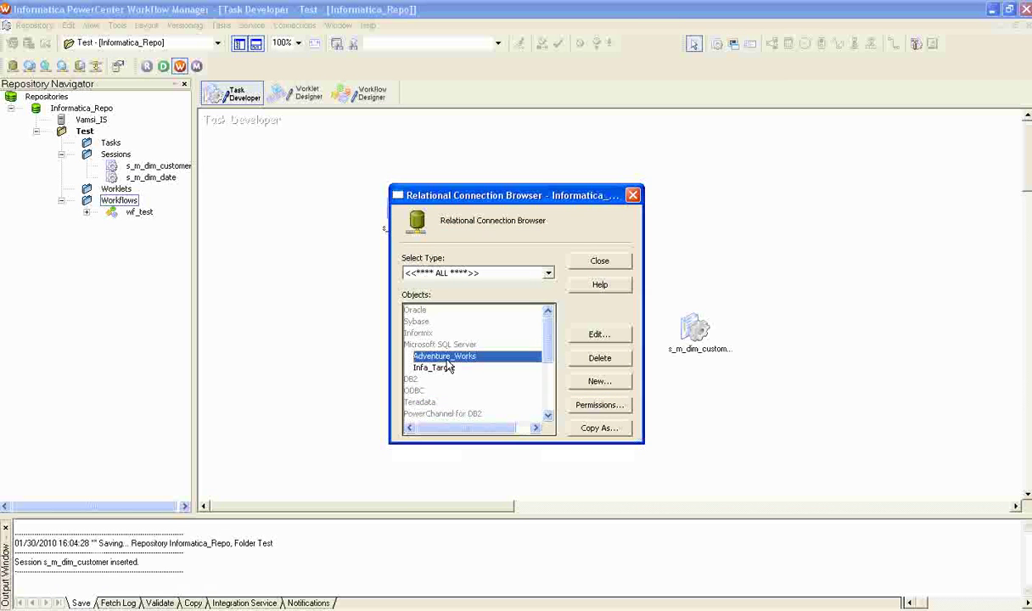
left_click(600, 334)
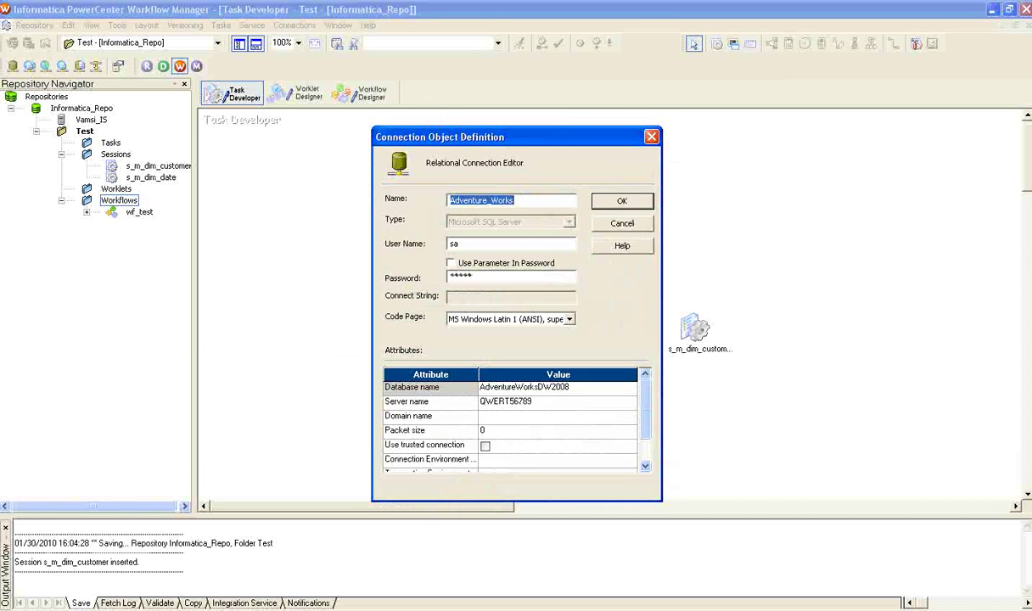
left_click(607, 224)
left_click(599, 260)
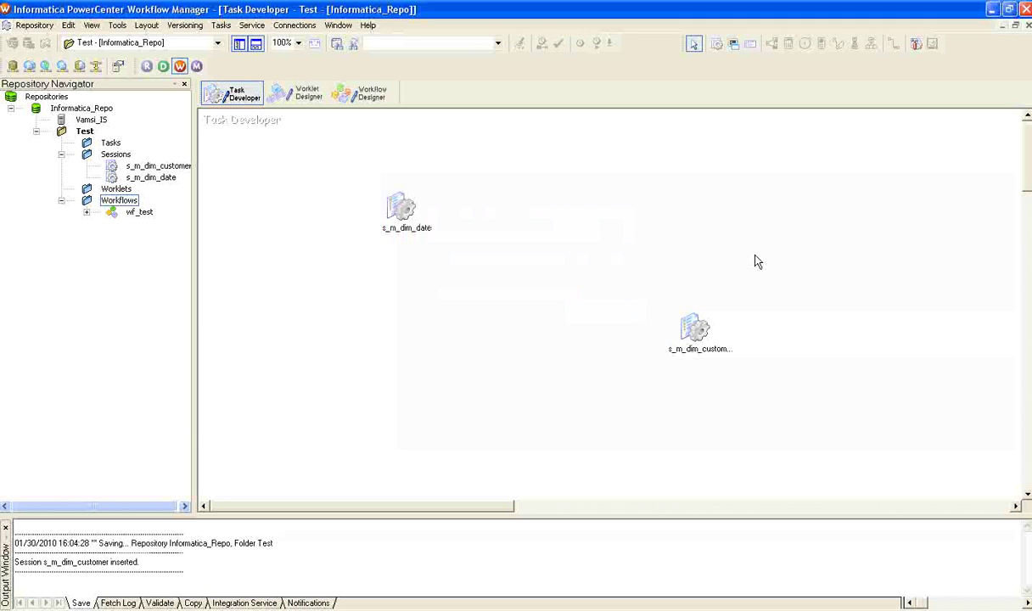
Switch to the Workflow Designer and open wf_test for editing
left_click(694, 329)
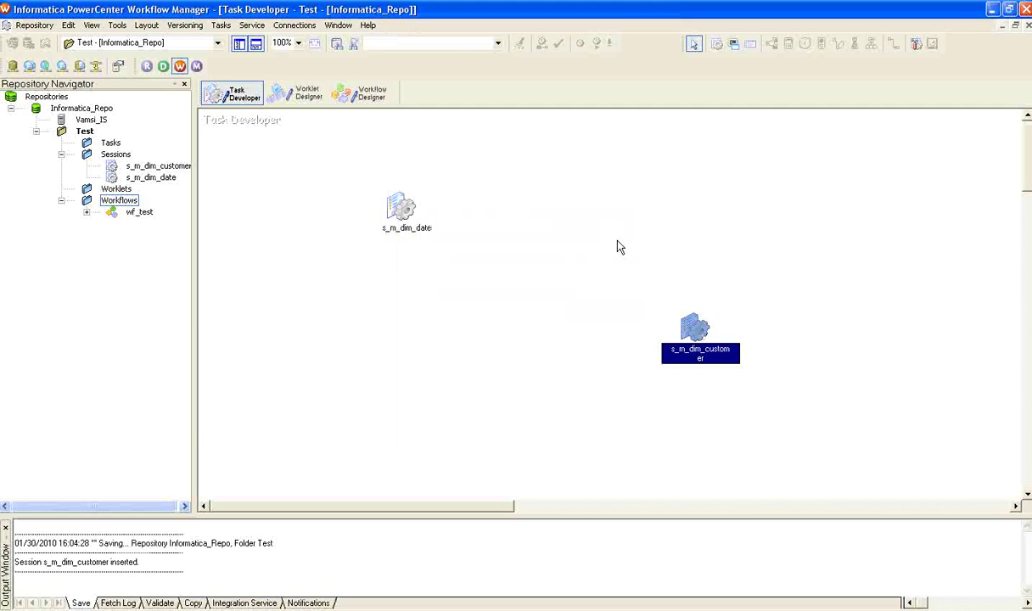
left_click(357, 93)
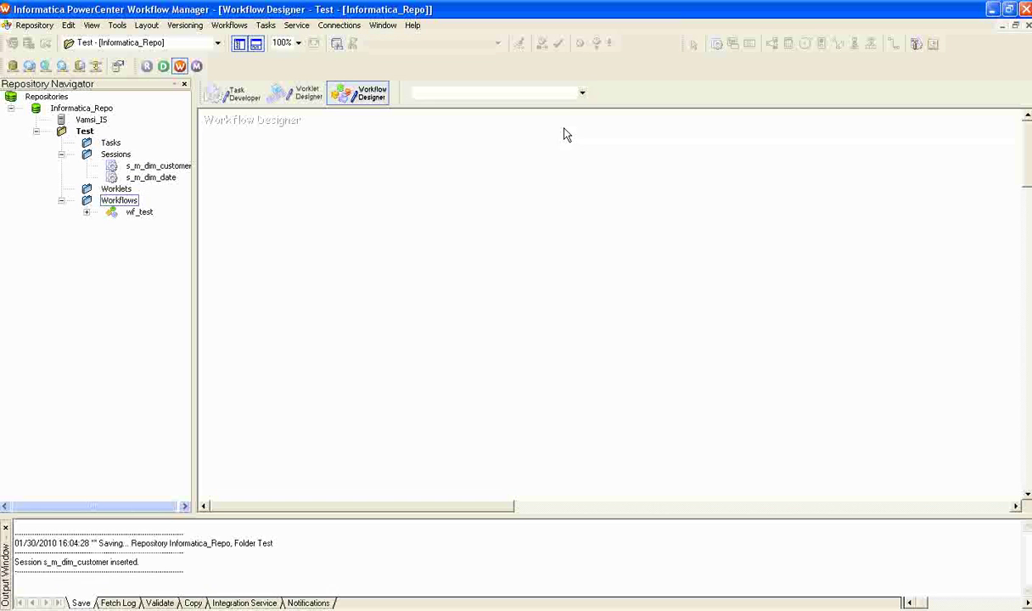
left_click(582, 92)
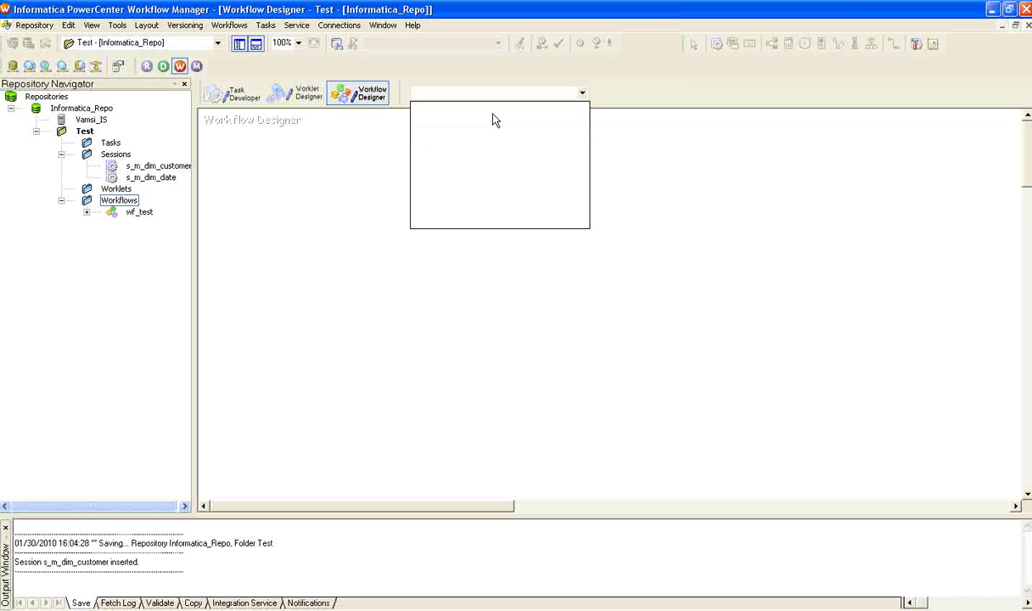
left_click(548, 173)
left_click(131, 213)
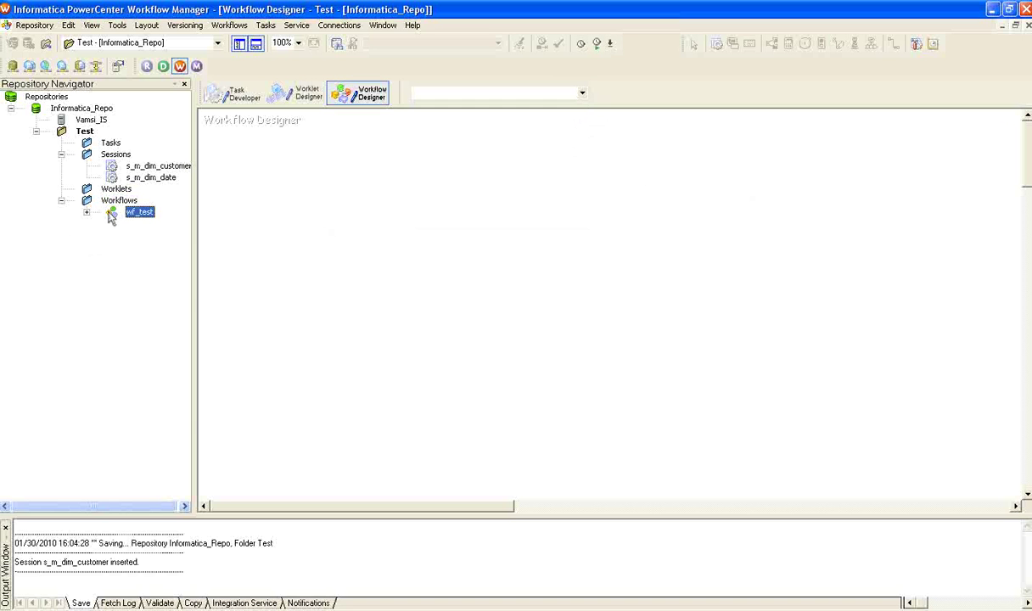
right_click(111, 215)
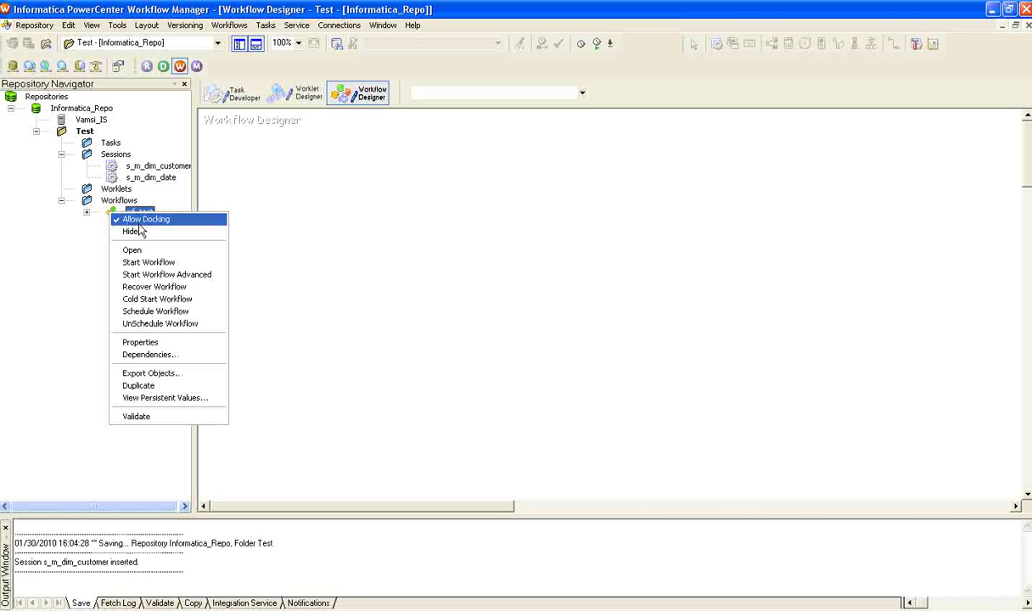
left_click(135, 249)
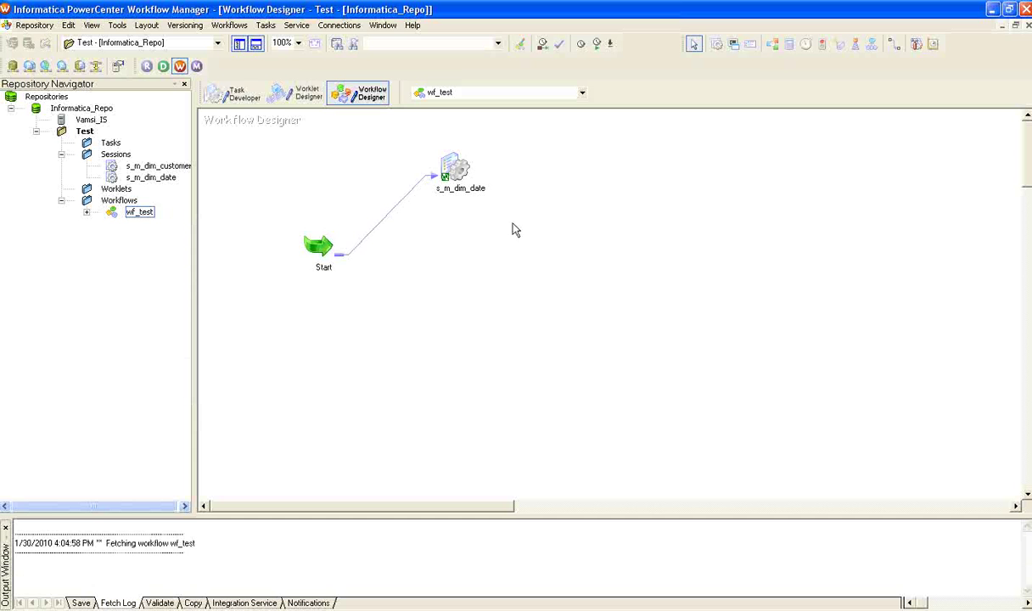
Place s_m_dim_customer in wf_test, link it from Start, and save the workflow
left_click_drag(154, 165, 509, 289)
left_click(599, 229)
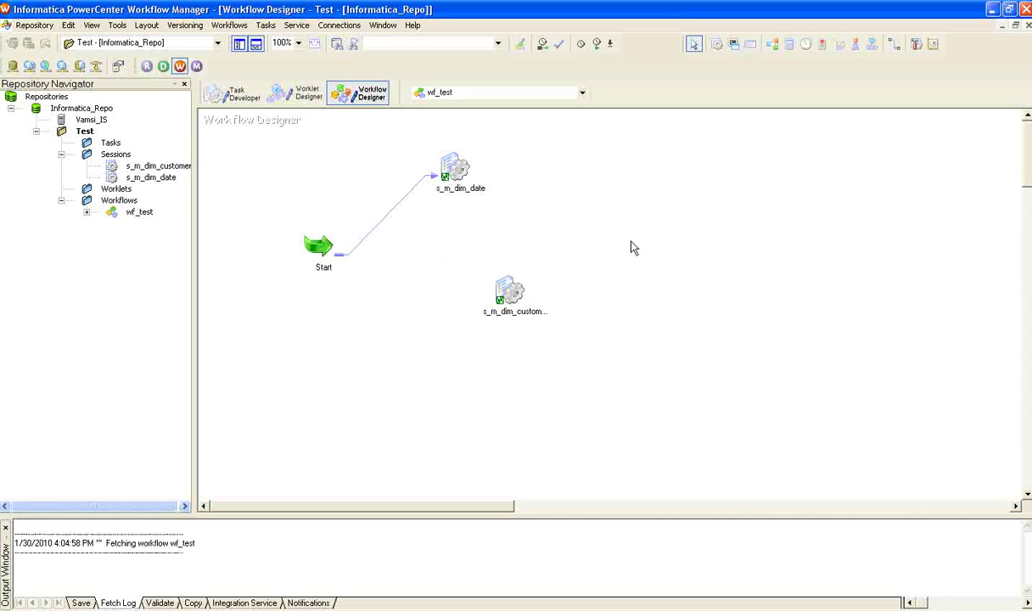
left_click(895, 45)
mouse_move(344, 260)
left_mouse_down()
mouse_move(525, 300)
mouse_move(512, 291)
left_mouse_up()
key("ctrl+s")
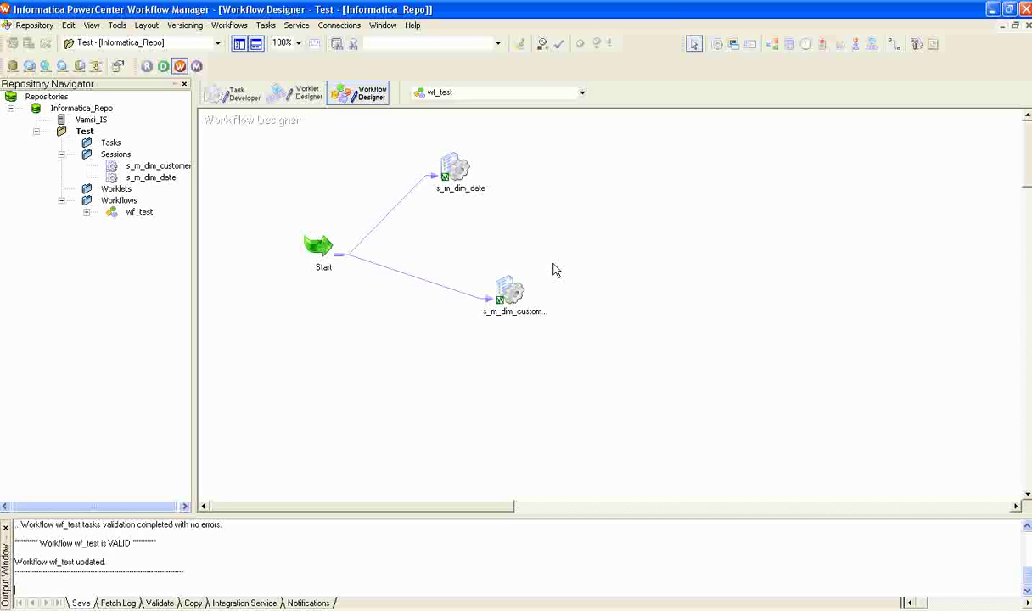
left_click(457, 177)
left_click_drag(509, 291, 508, 289)
left_click(724, 300)
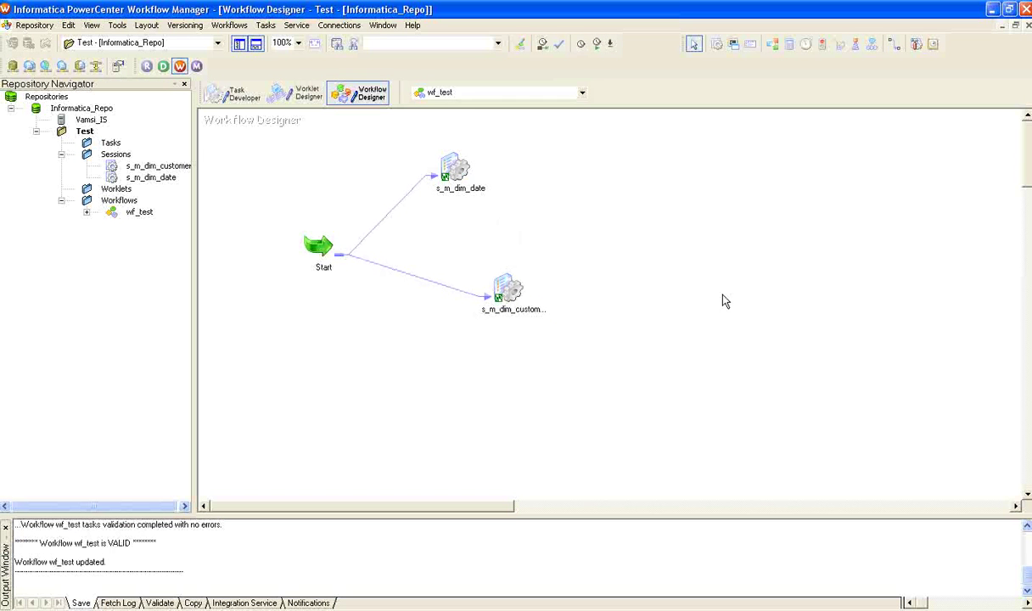
Run wf_test with Workflows > Start Workflow
left_click(222, 26)
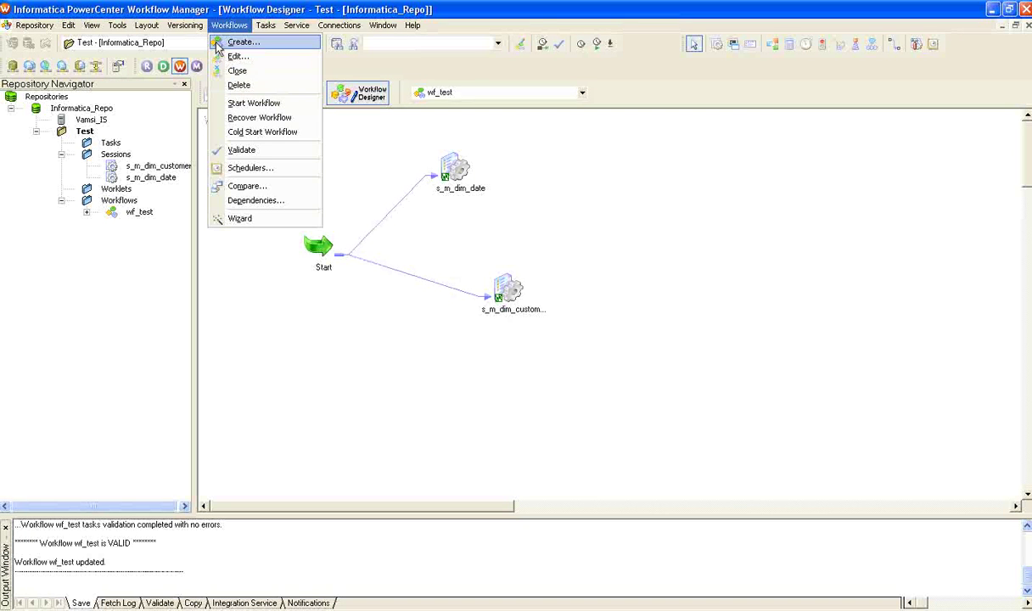
left_click(597, 163)
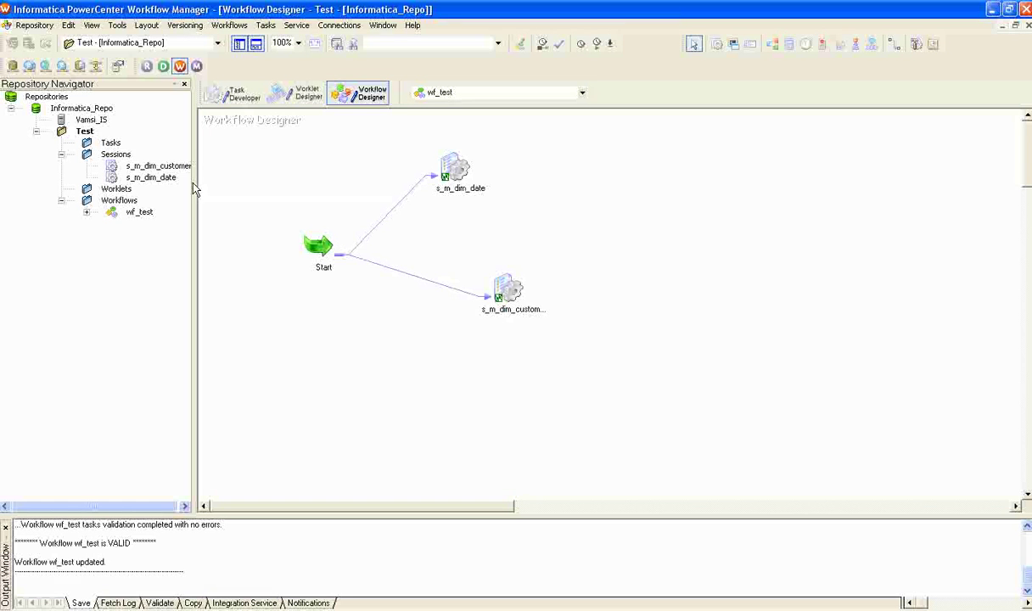
left_click(151, 166)
left_click(229, 26)
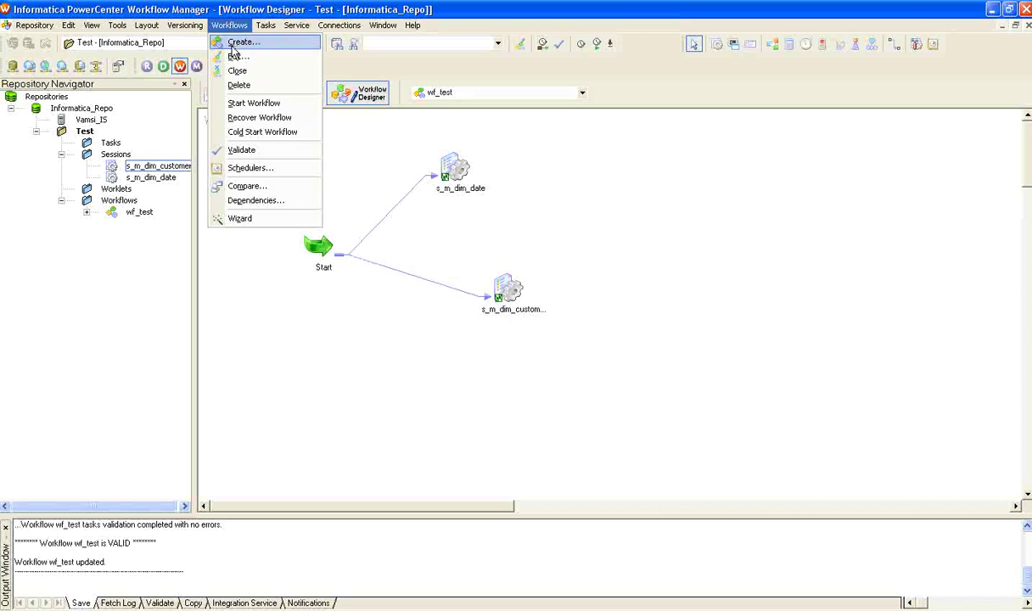
left_click(608, 212)
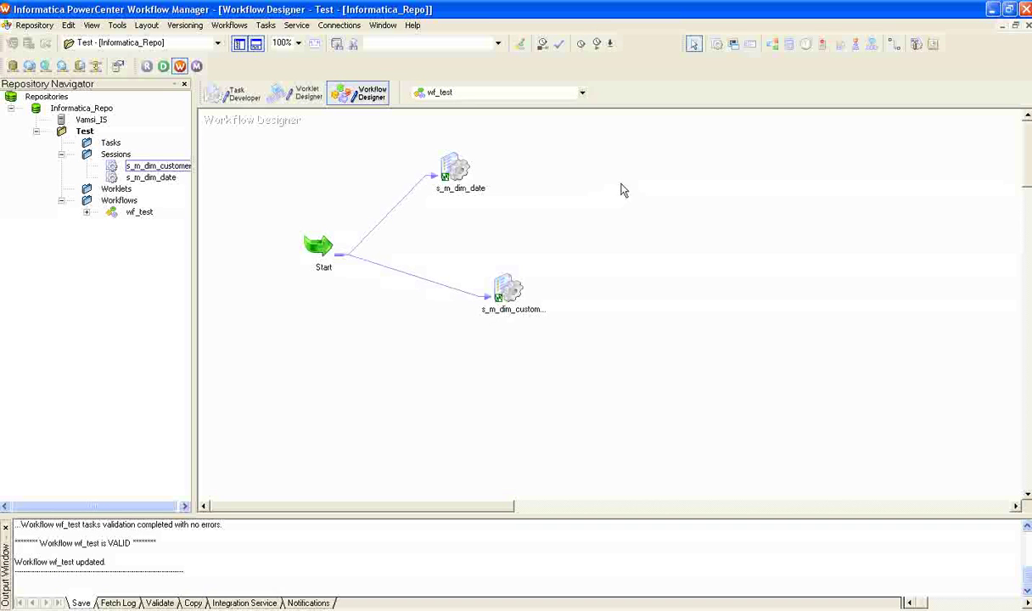
right_click(748, 184)
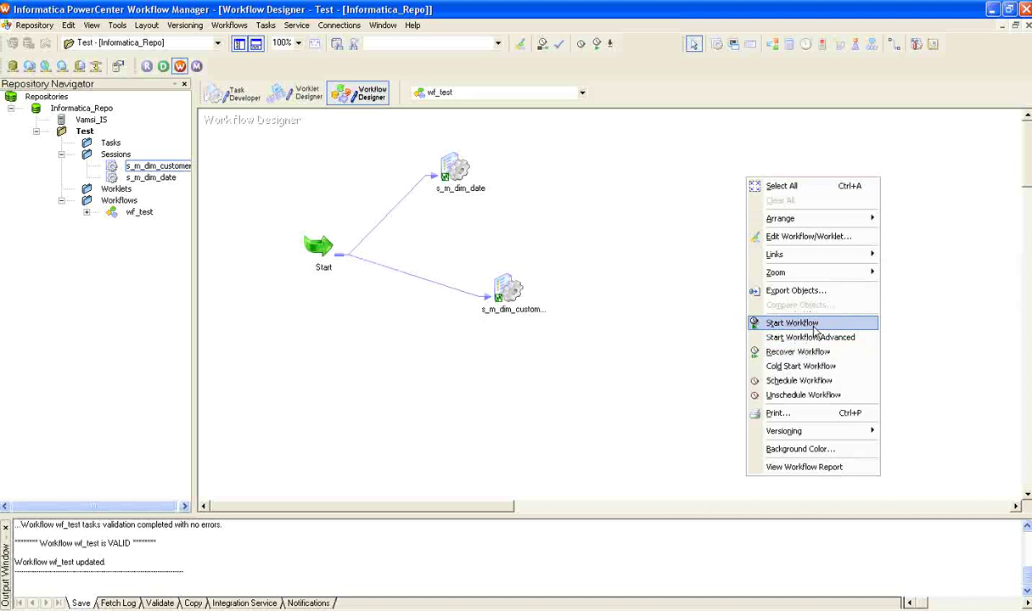
left_click(615, 231)
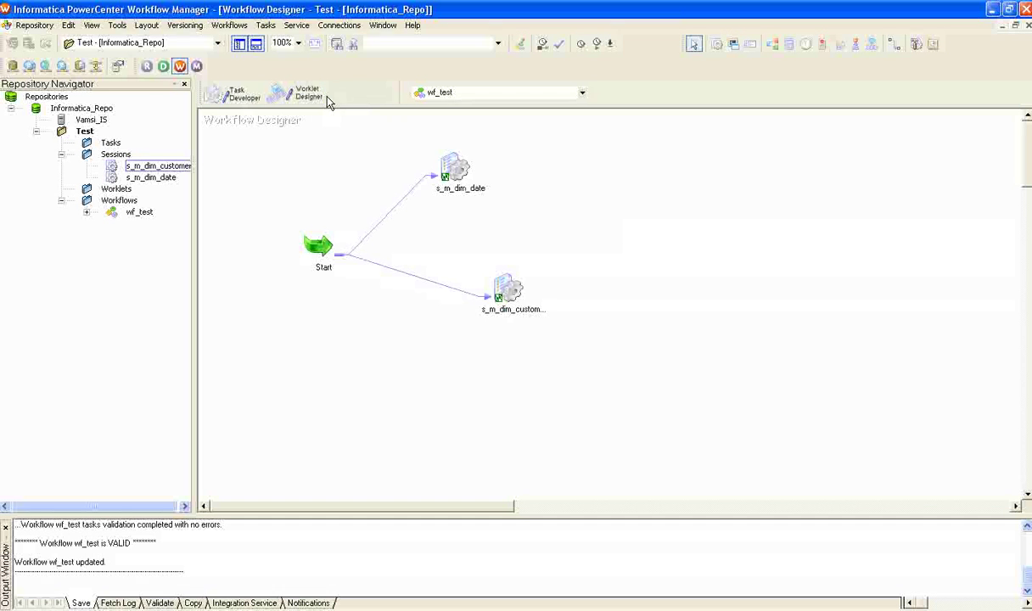
left_click(214, 27)
left_click(217, 104)
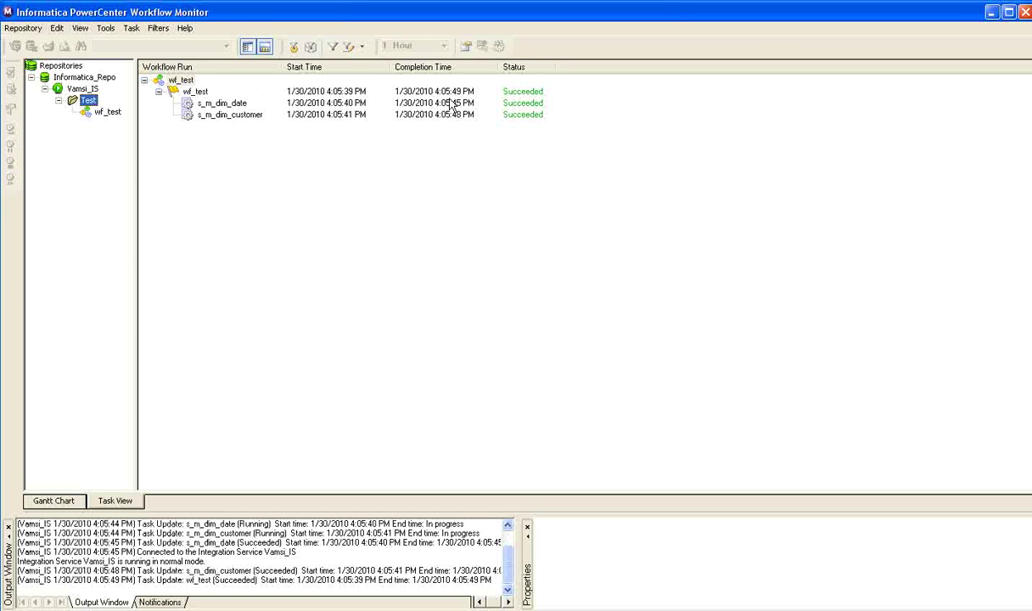
Get the session log for the s_m_dim_customer run in Task View
left_click(205, 117)
right_click(206, 118)
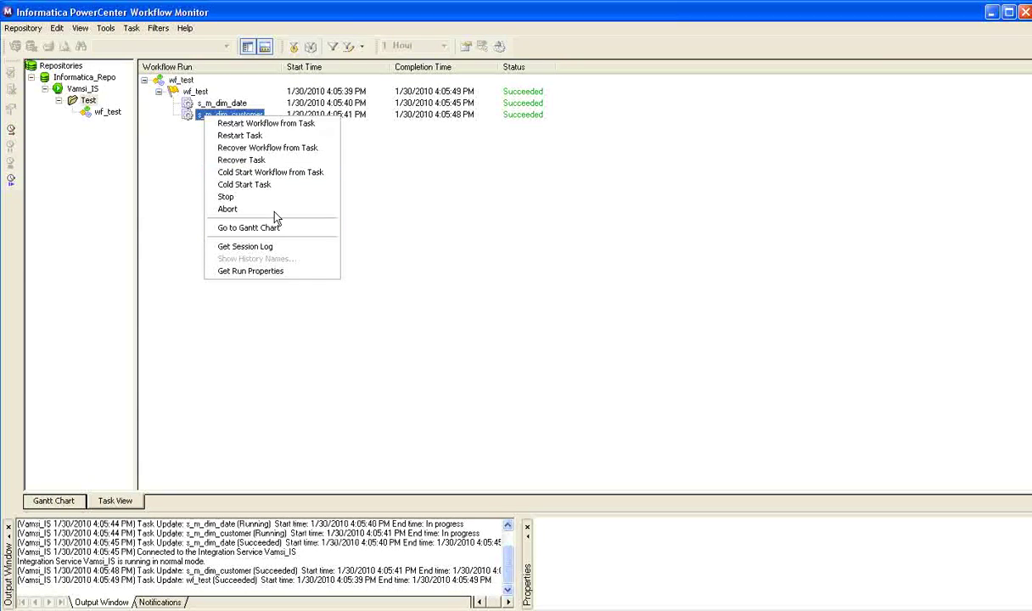
left_click(255, 247)
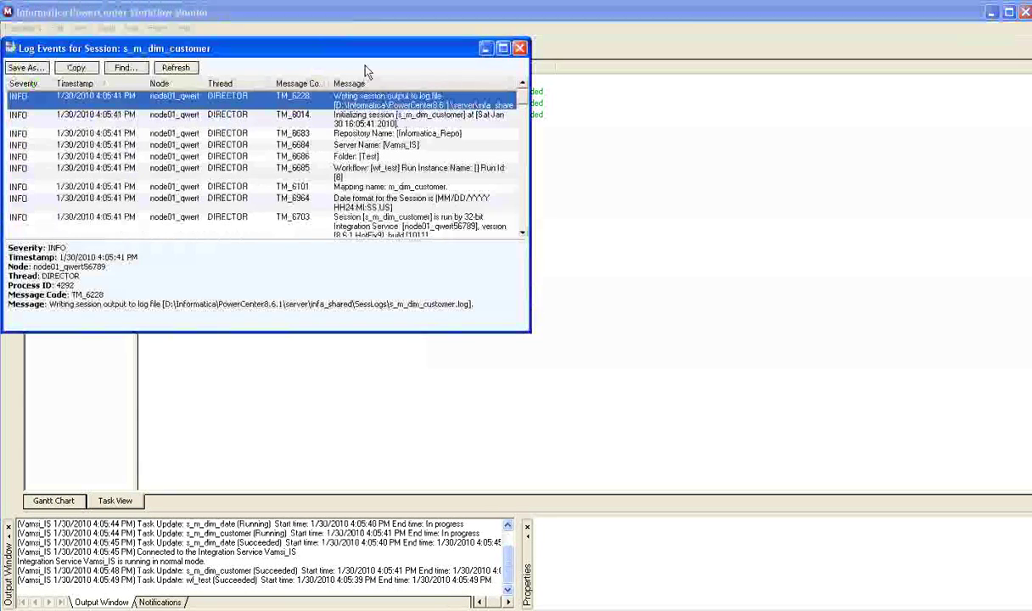
Maximize the Log Events window, scroll to the 18484-row load summary, then close it
left_click(503, 47)
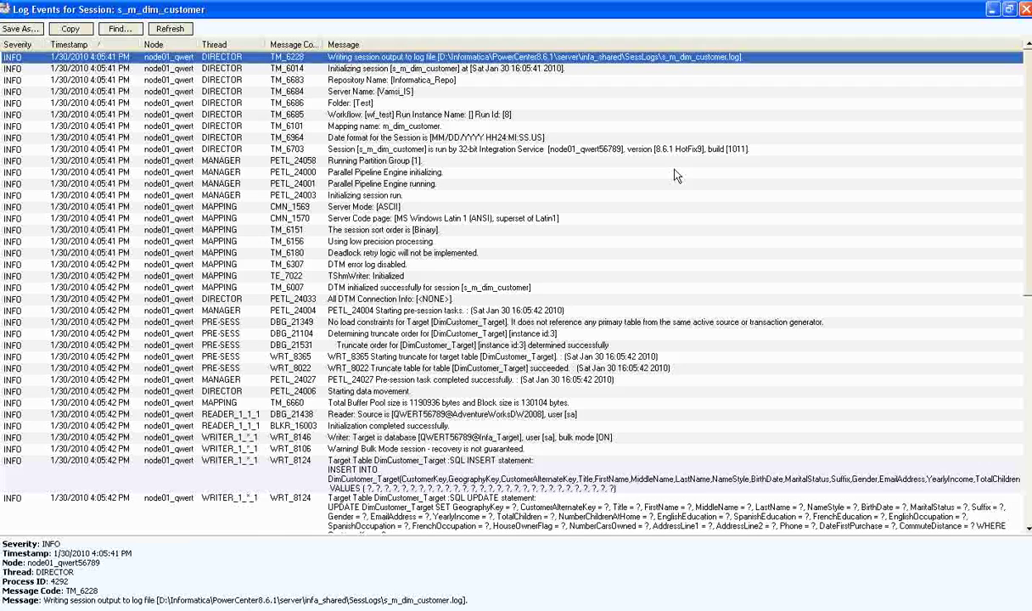
mouse_move(1030, 111)
left_mouse_down()
mouse_move(1029, 129)
mouse_move(1027, 101)
left_mouse_up()
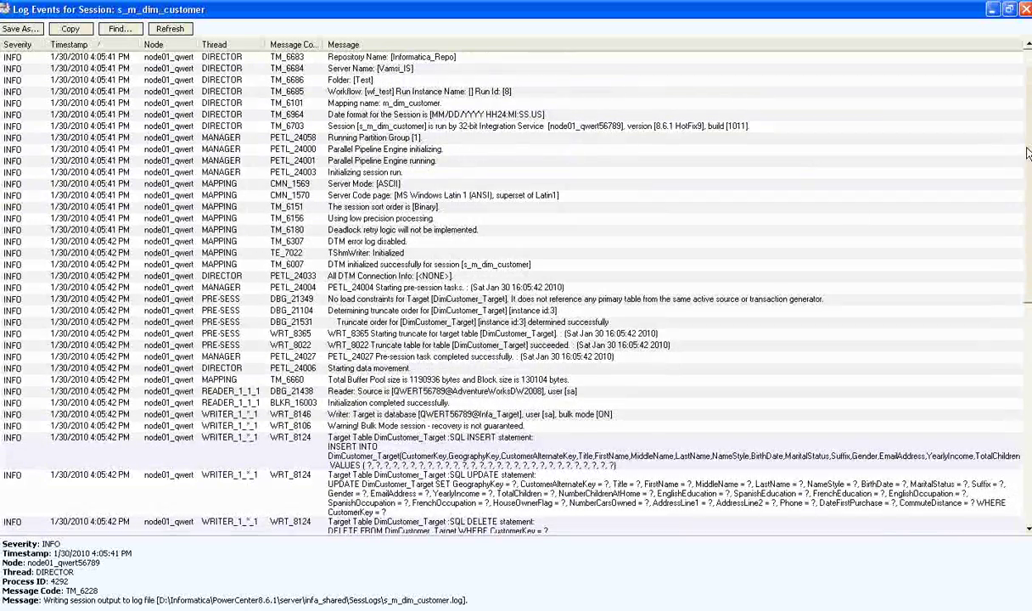
scroll(848, 255, "down", 8)
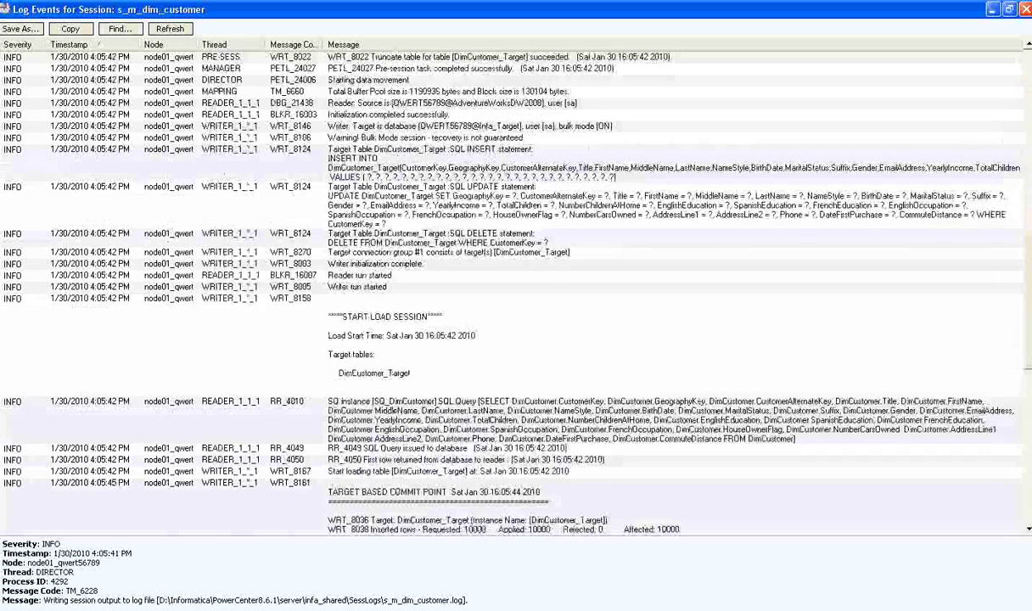
scroll(976, 352, "down", 3)
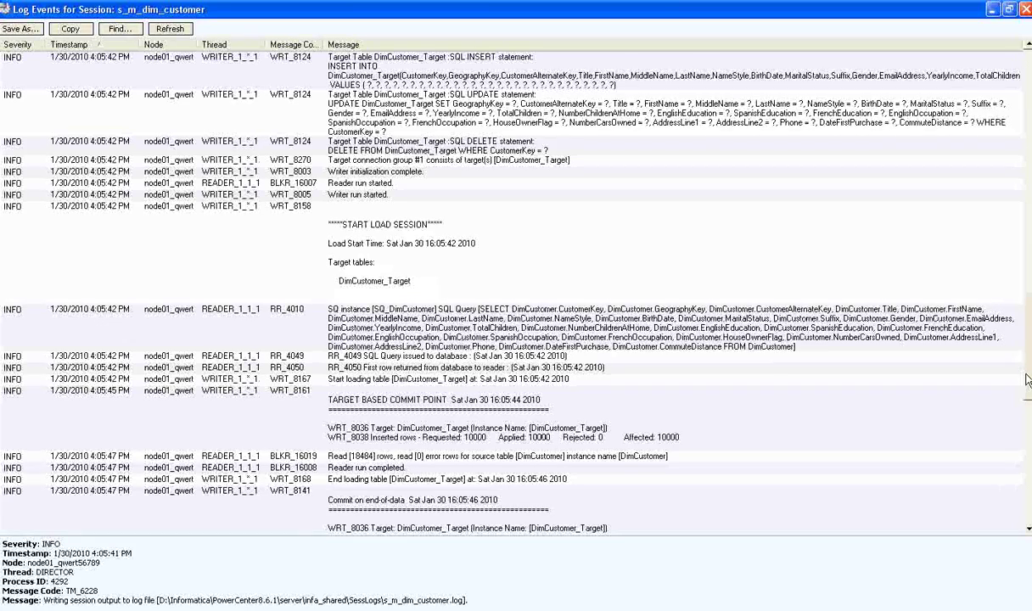
left_click_drag(1027, 380, 1027, 528)
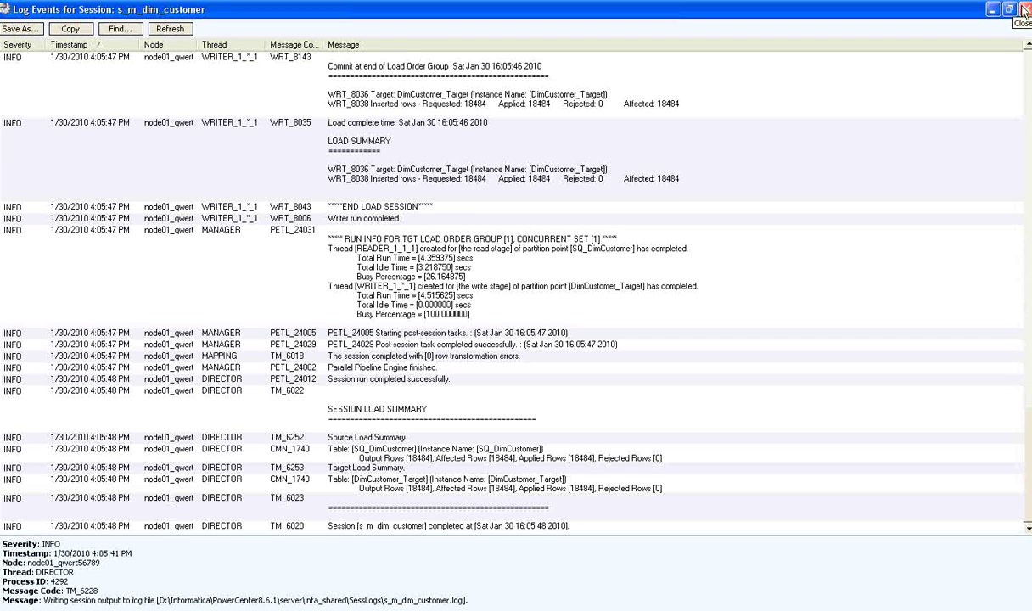
left_click(1024, 10)
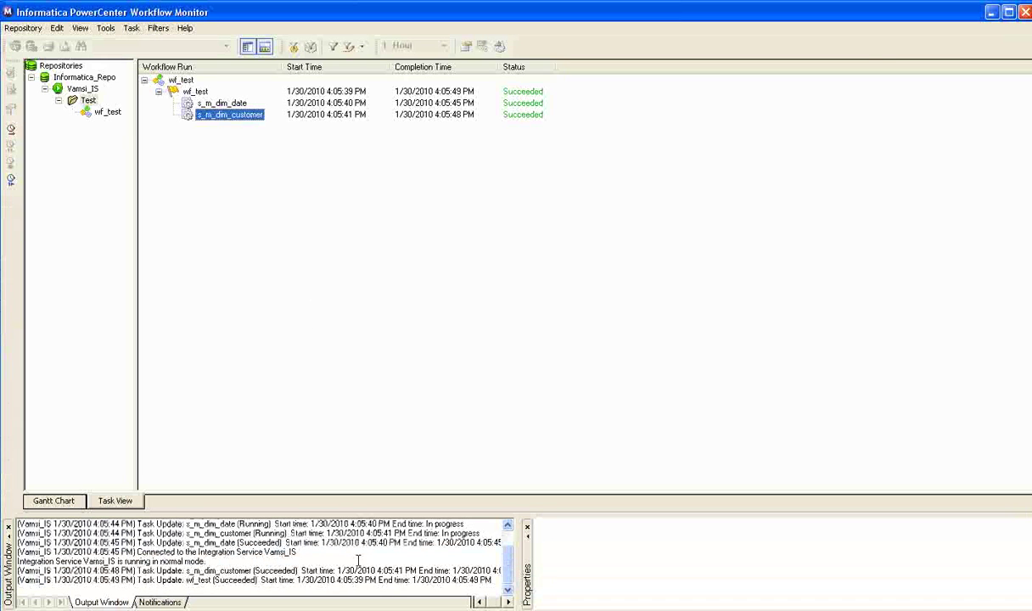
In SSMS, write and run 'select top 10 * from dbo.DimCustomer_Target'
key("alt+Tab")
key("alt+Tab")
key("alt+Tab")
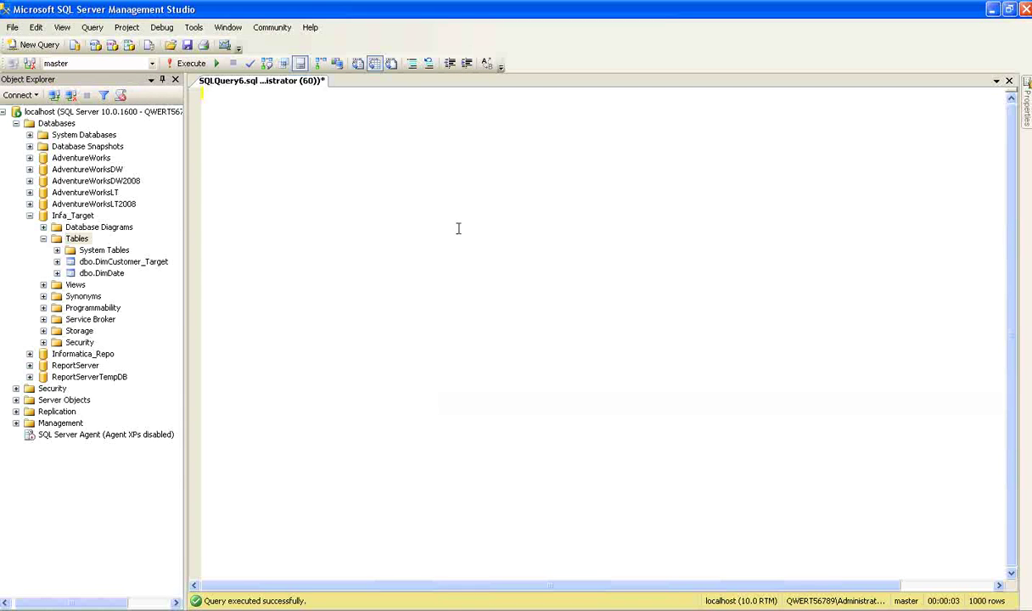
type("select * from")
left_click(123, 261)
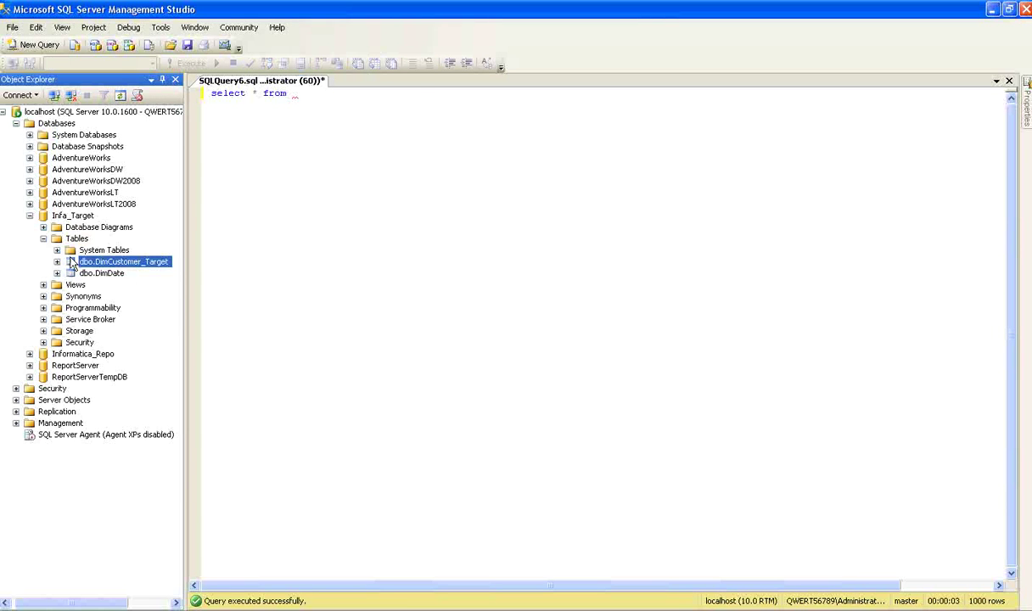
left_click_drag(123, 261, 293, 94)
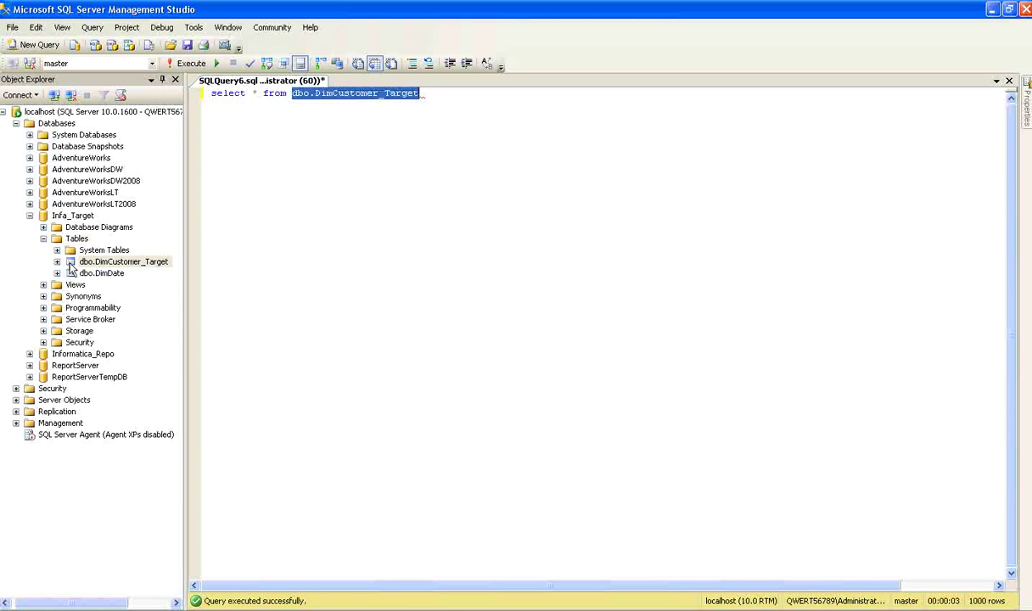
left_click(249, 93)
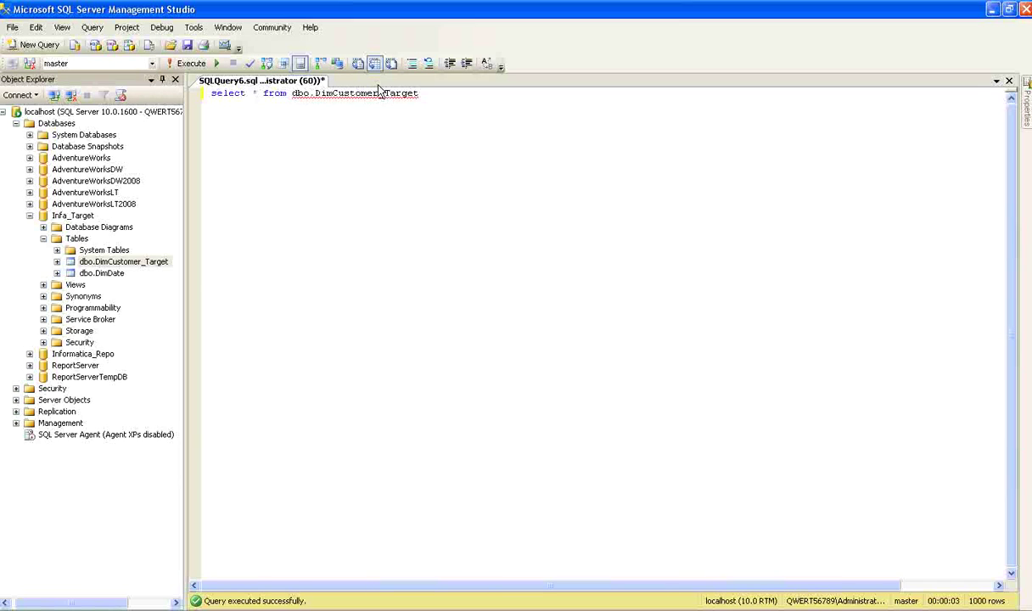
type("top 10")
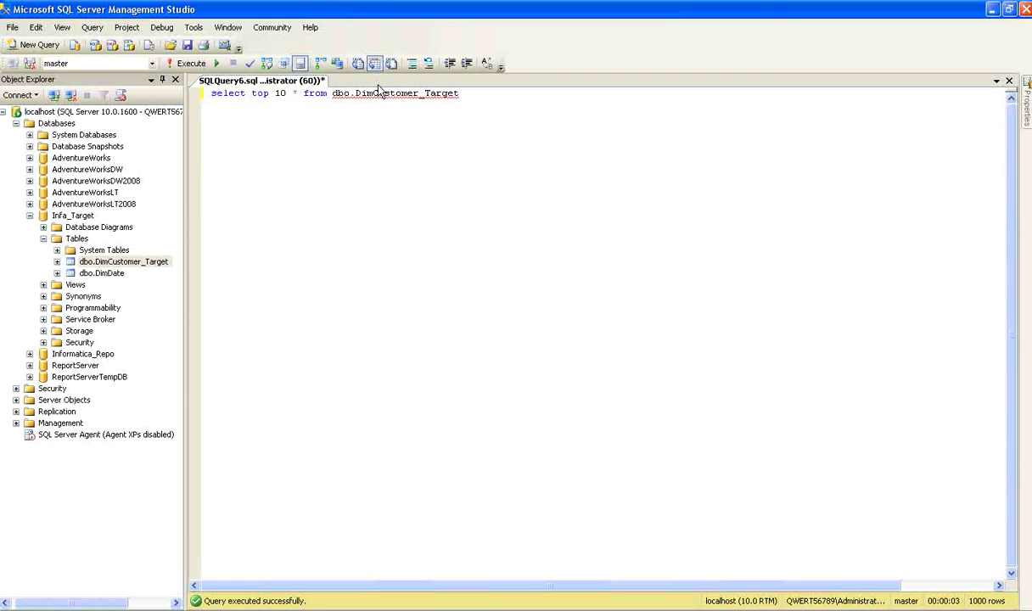
key("F5")
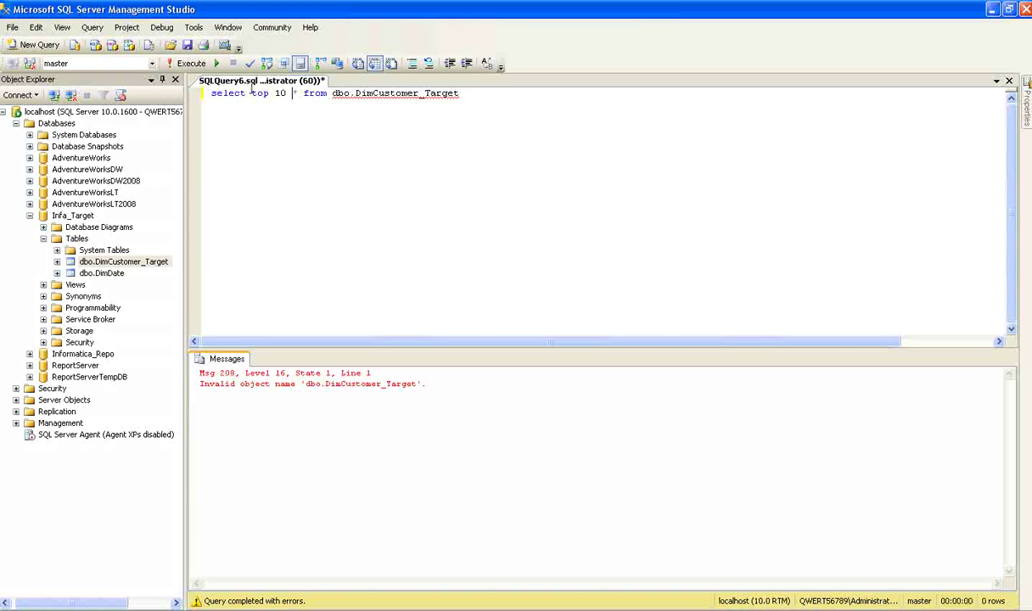
Set the query database to Infa_Target and rerun the query
left_click(150, 64)
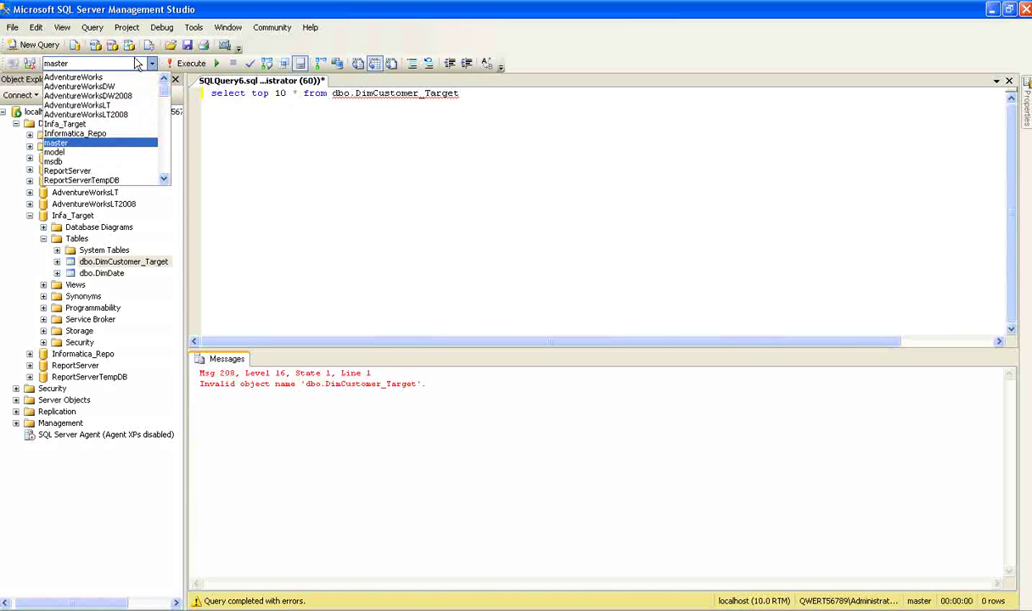
left_click(95, 124)
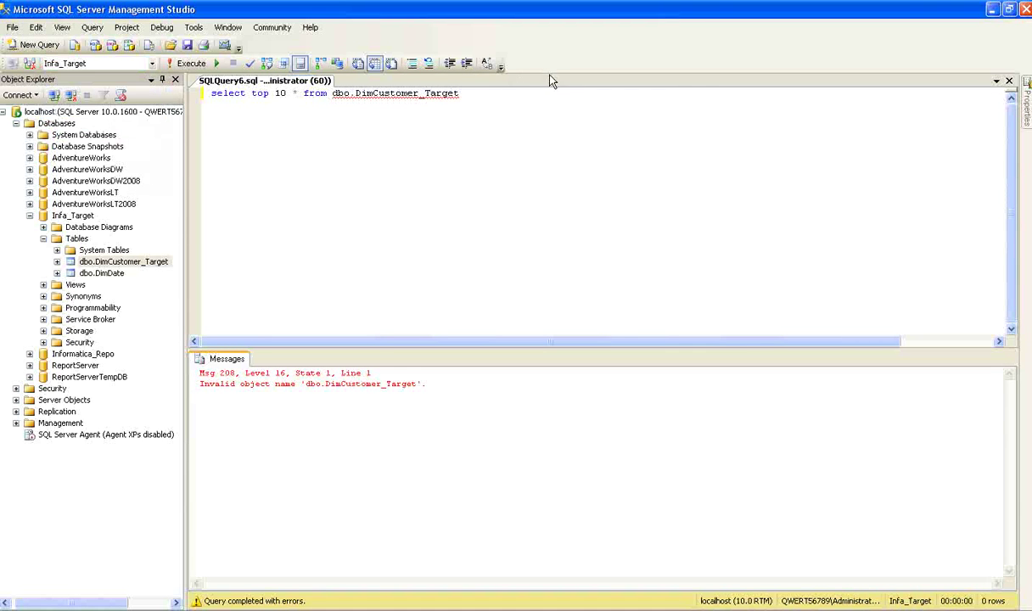
left_click(537, 94)
key("F5")
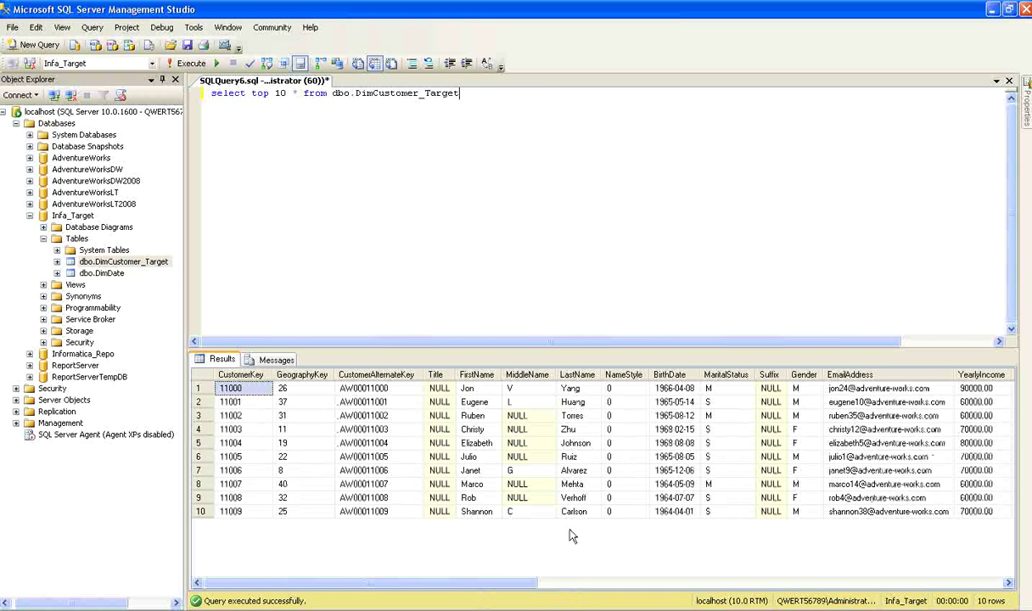
Confirm the results show CustomerKey 11000 through 11009, then return to Workflow Monitor
key("alt+Tab")
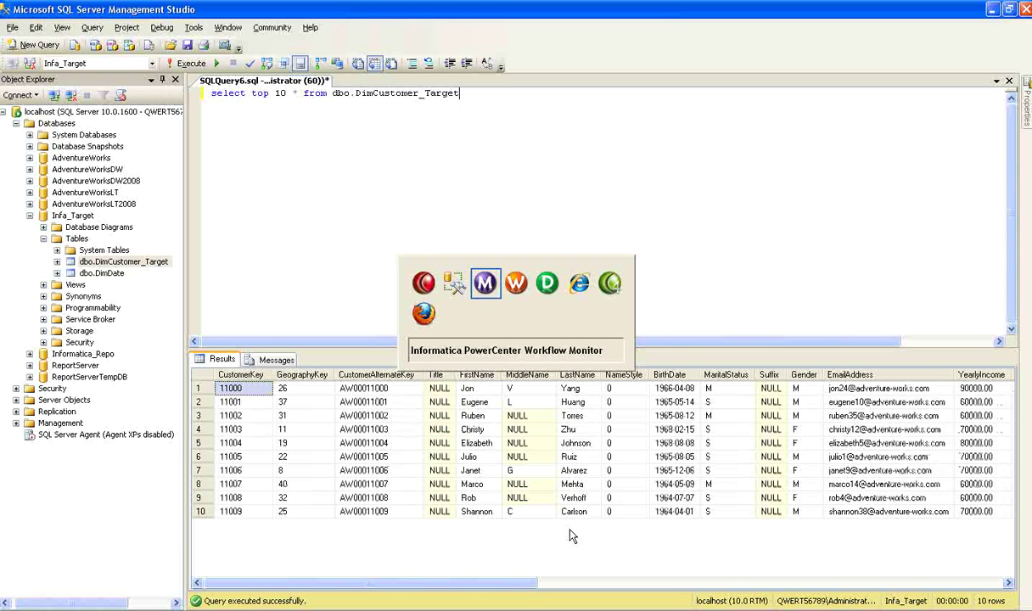
key("alt+Tab")
key("alt+Tab")
key("alt+Tab")
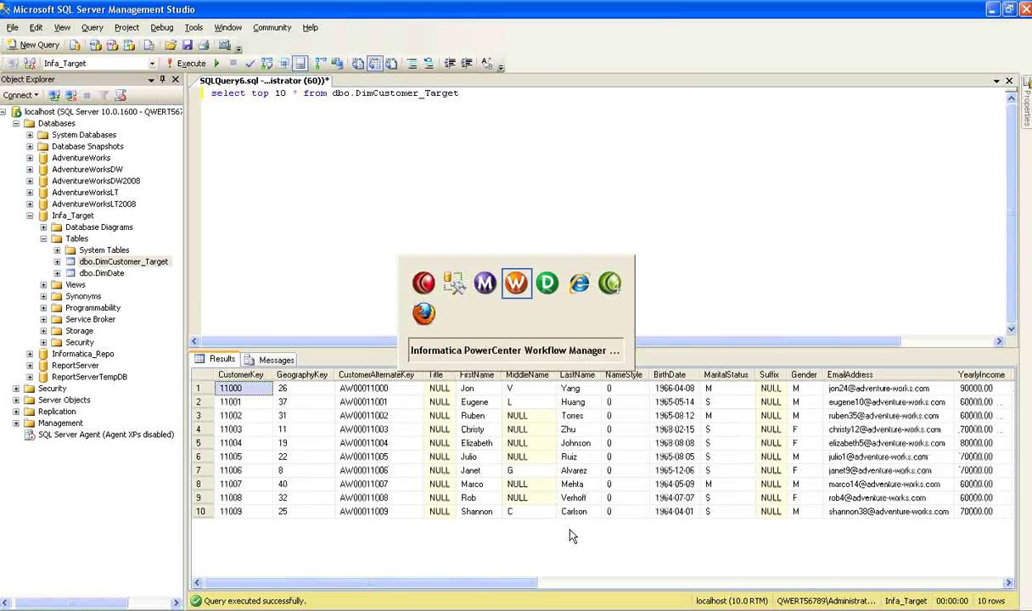
key("alt+Tab")
key("alt+Tab")
key("alt+Tab")
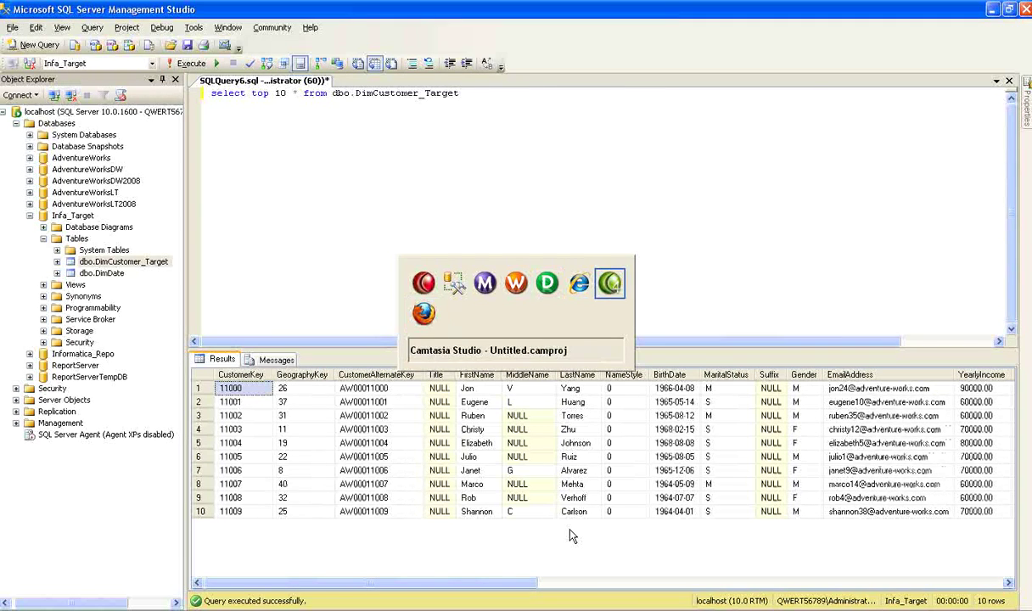